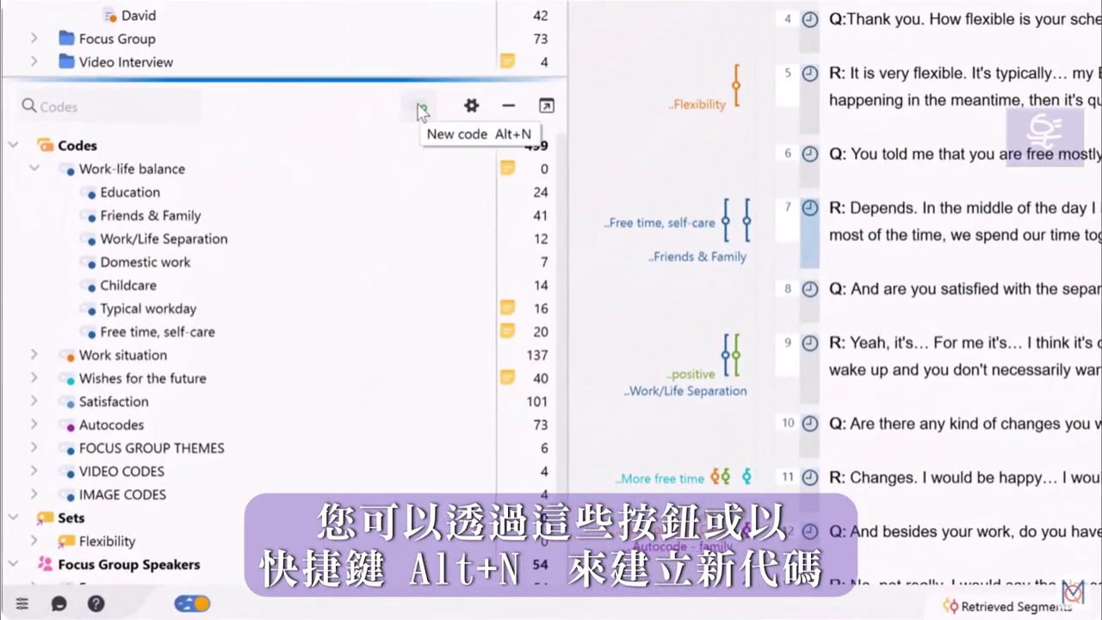
Create a new top-level code 'Personal Life' coloured pink.
mouse_move(473, 146)
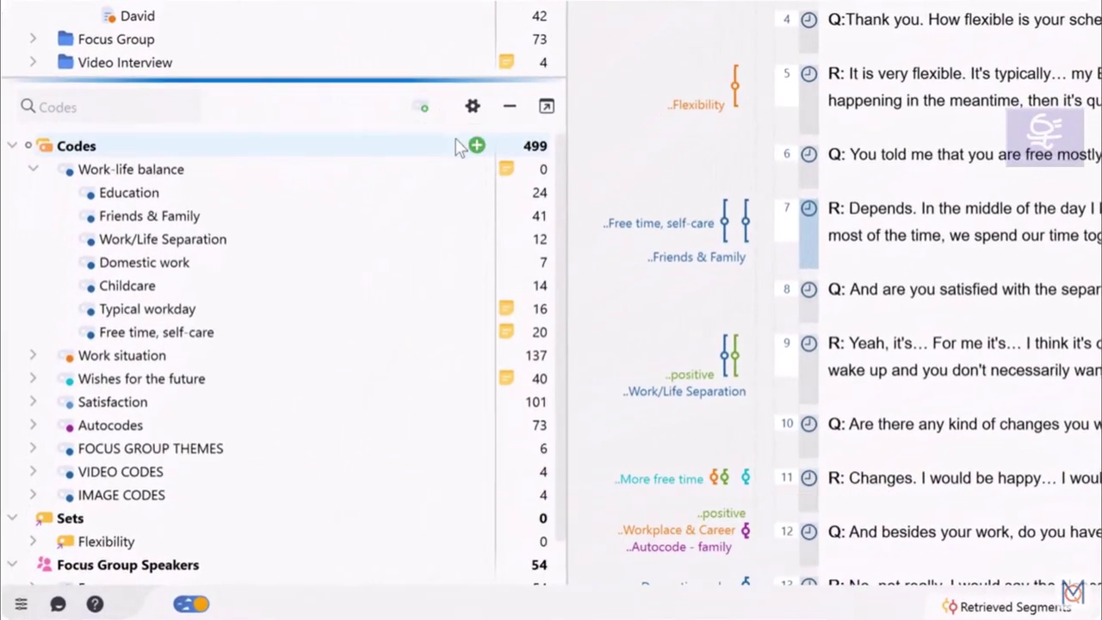
click(214, 264)
text(Personal Life)
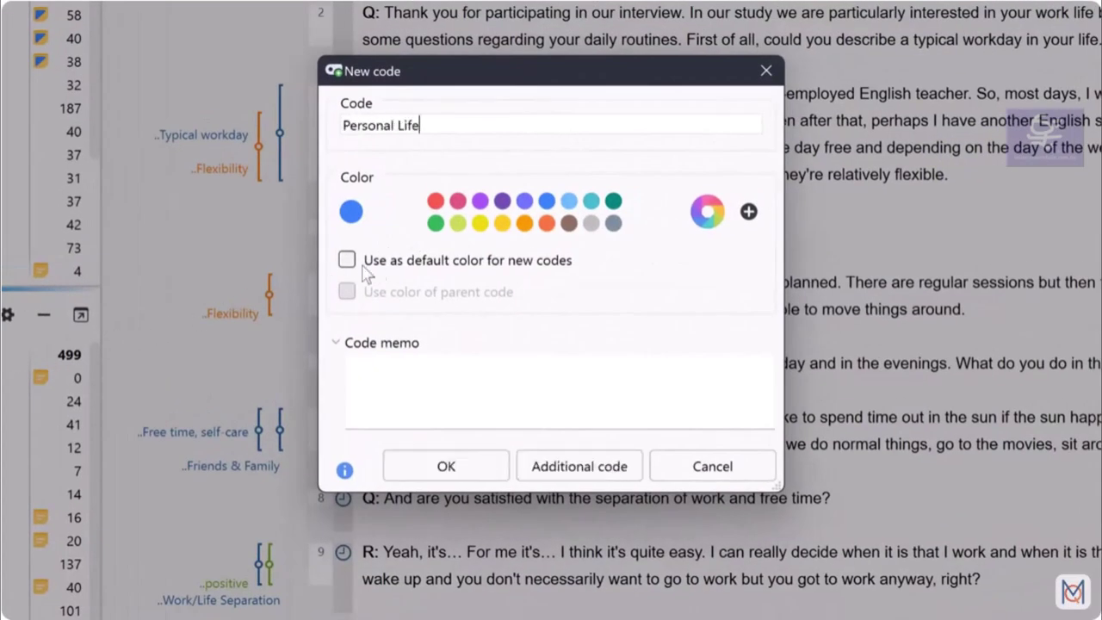
click(458, 201)
click(479, 474)
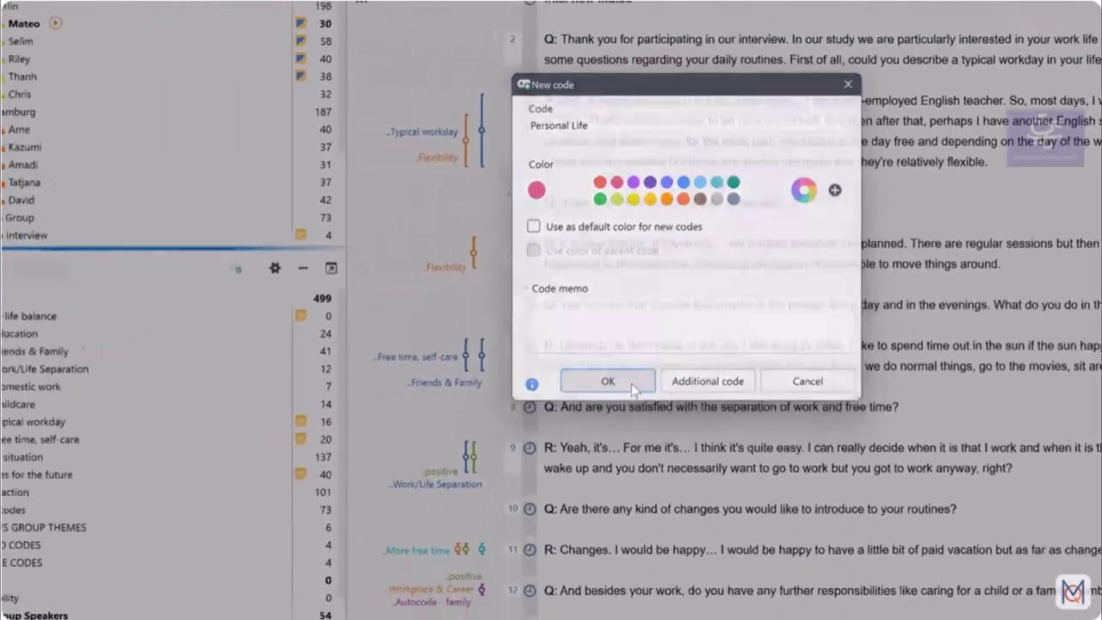
Create a second top-level code 'Home Life' coloured light blue.
click(277, 300)
text(Home Life)
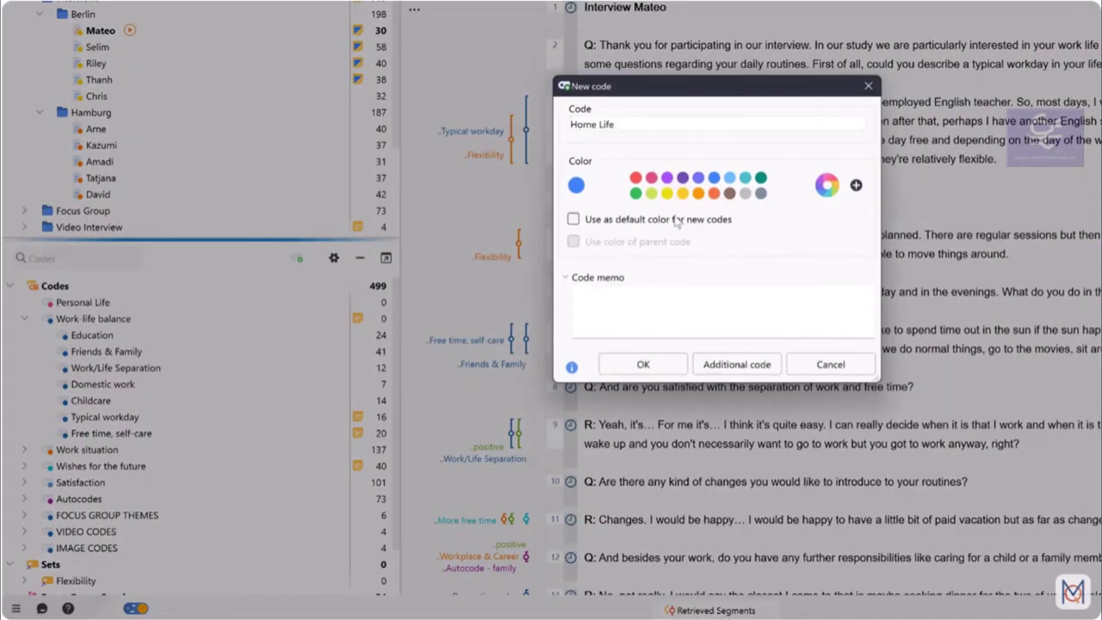
click(729, 178)
click(659, 363)
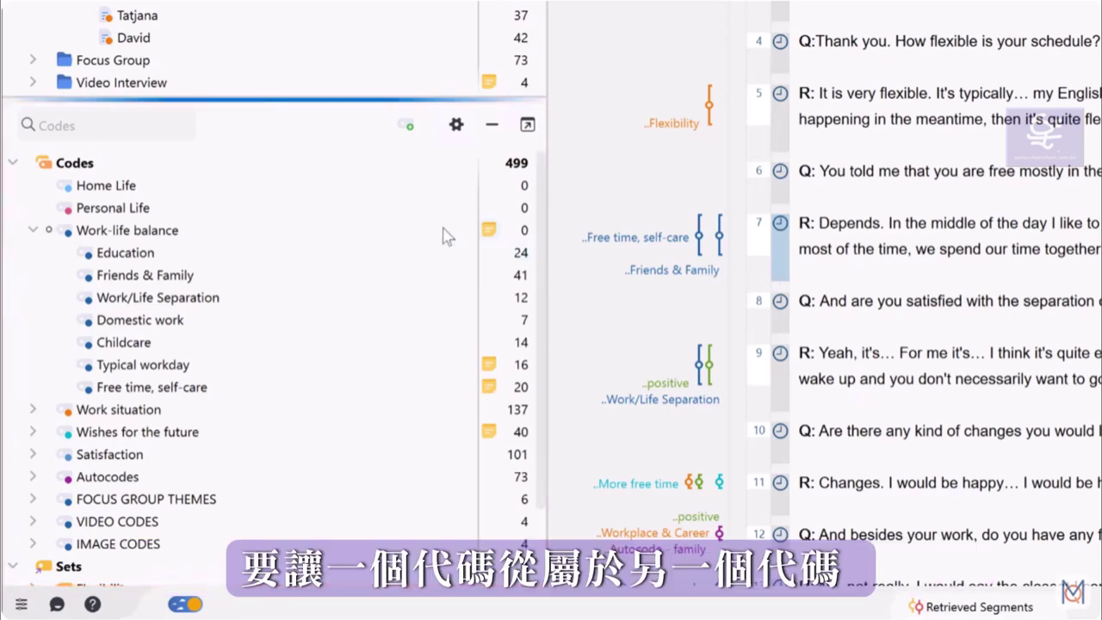
Drag Home Life under Personal Life, back to top level, then merge it into Work/Life Separation.
drag(175, 188, 181, 212)
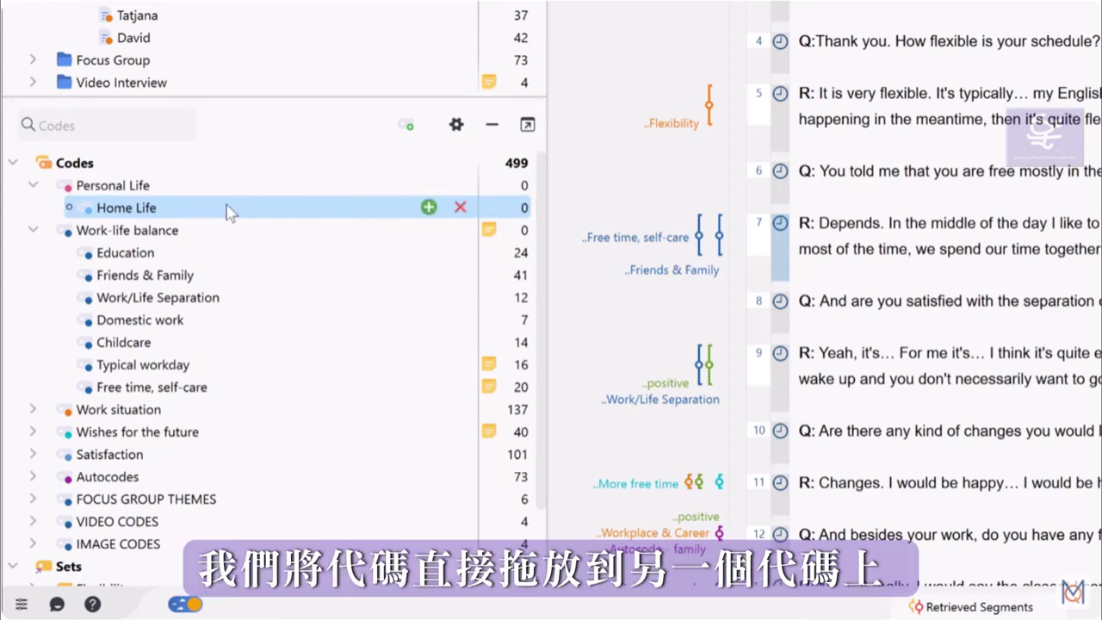
drag(155, 212, 177, 194)
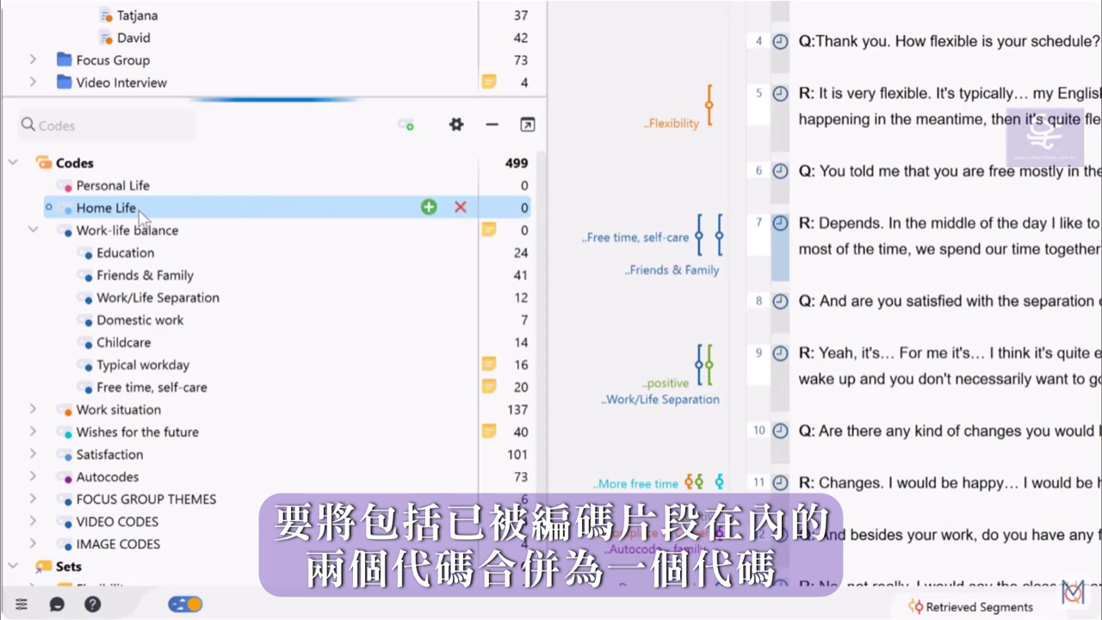
drag(138, 215, 444, 297)
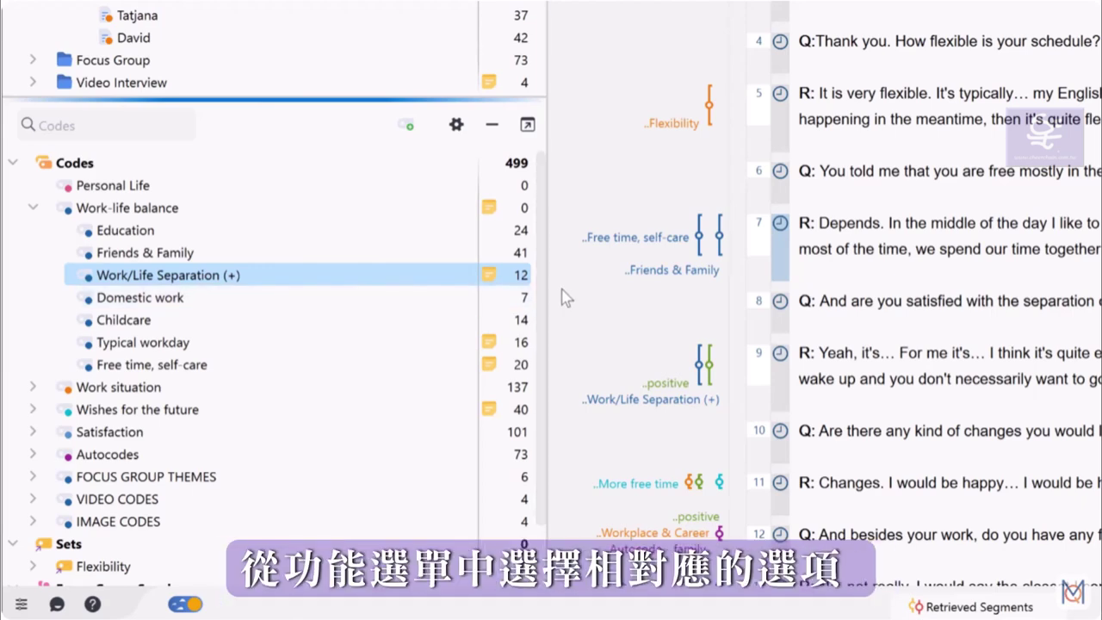
Copy Work/Life Separation (+)'s 12 coded segments into Personal Life, then collapse Work-life balance (134).
right_click(207, 277)
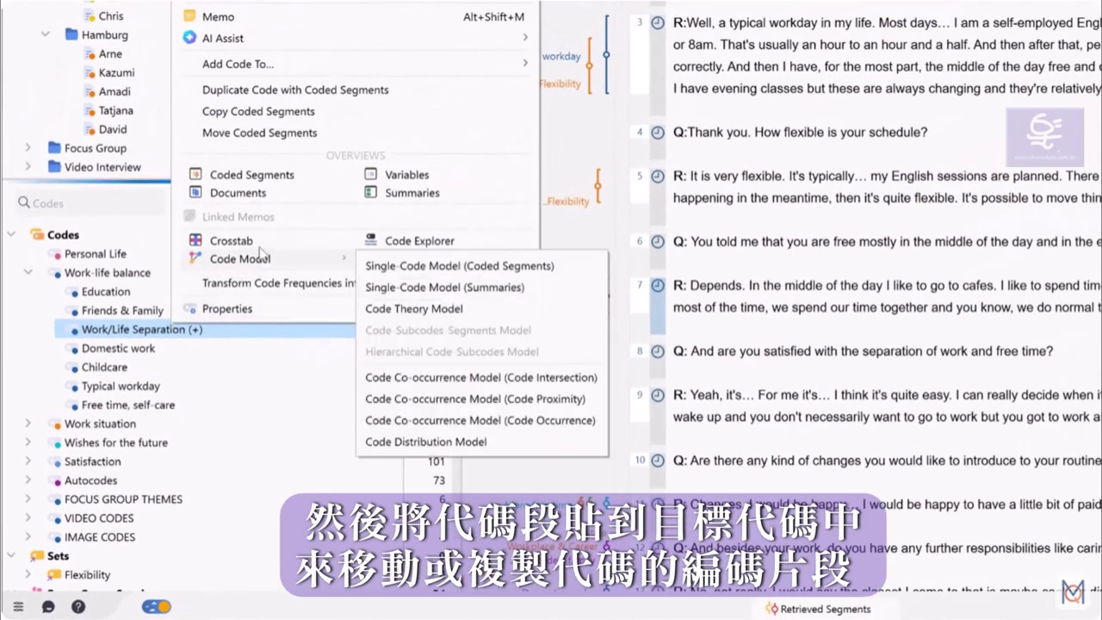
click(270, 112)
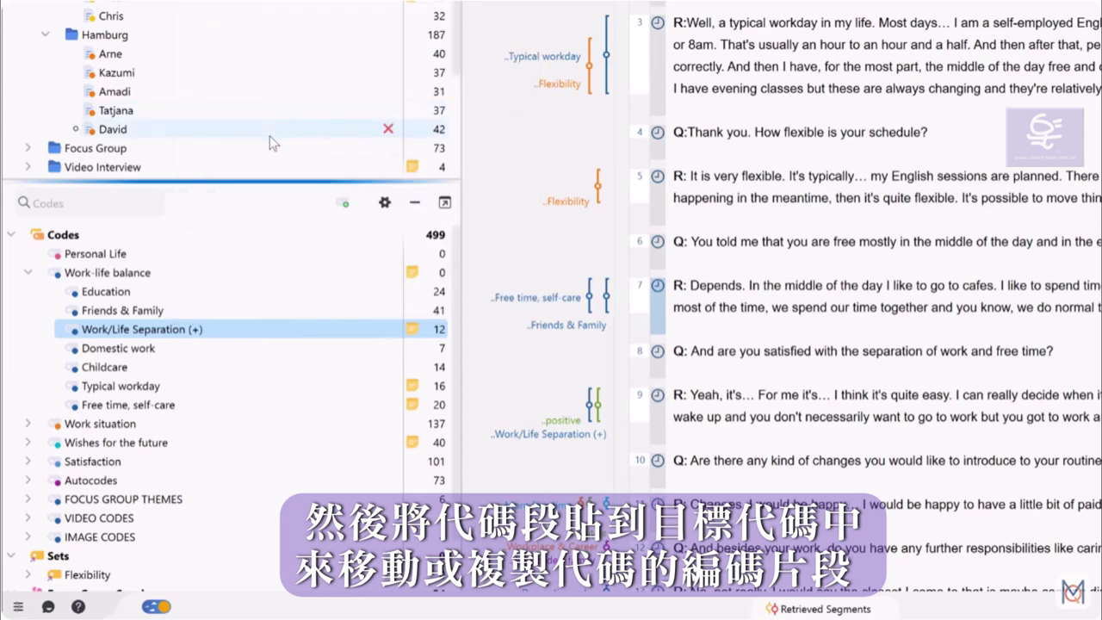
right_click(193, 254)
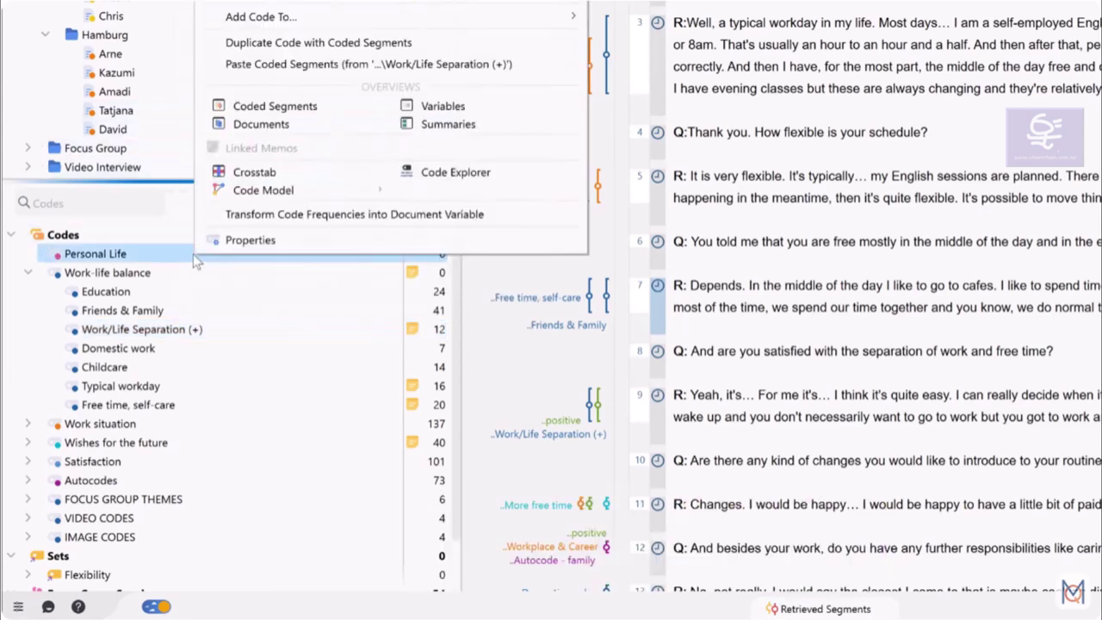
click(325, 66)
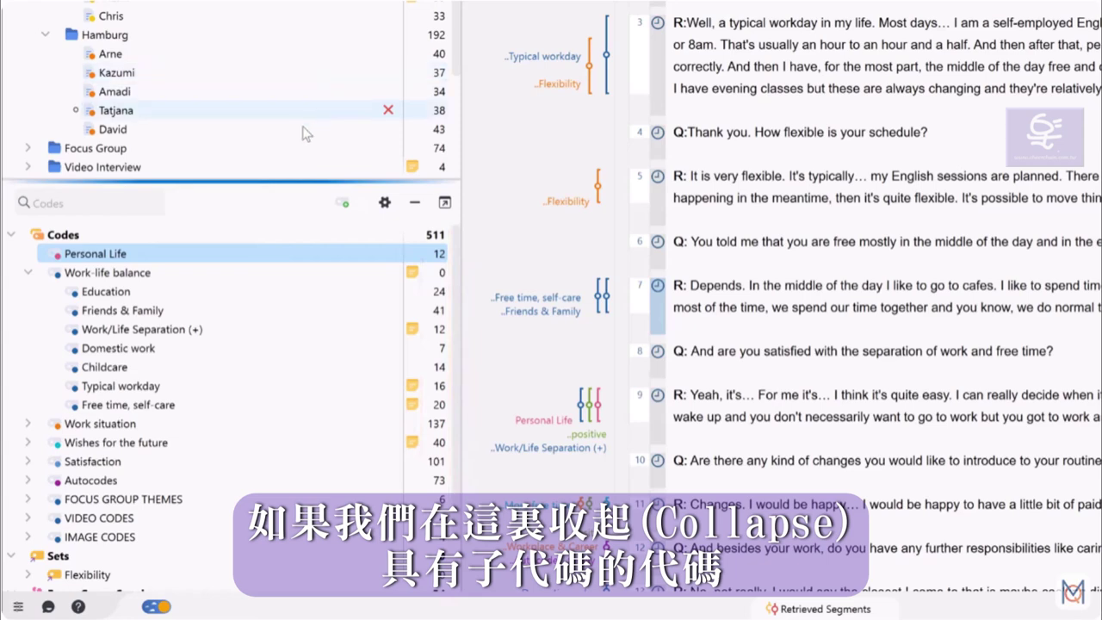
click(28, 273)
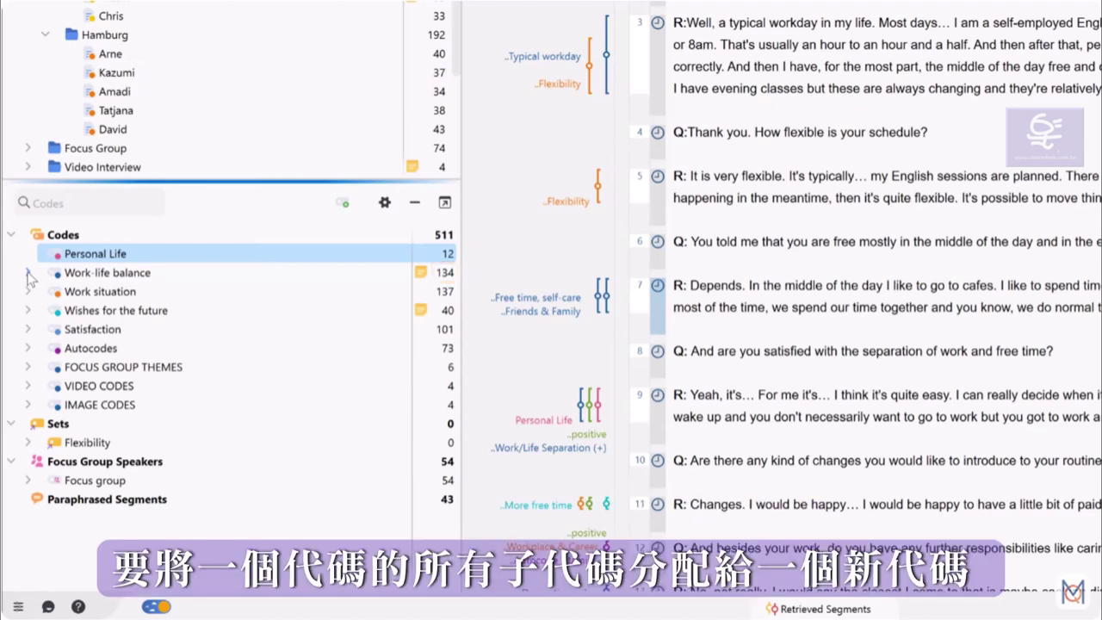
Copy all seven Work-life balance subcodes and paste them under Personal Life.
click(28, 273)
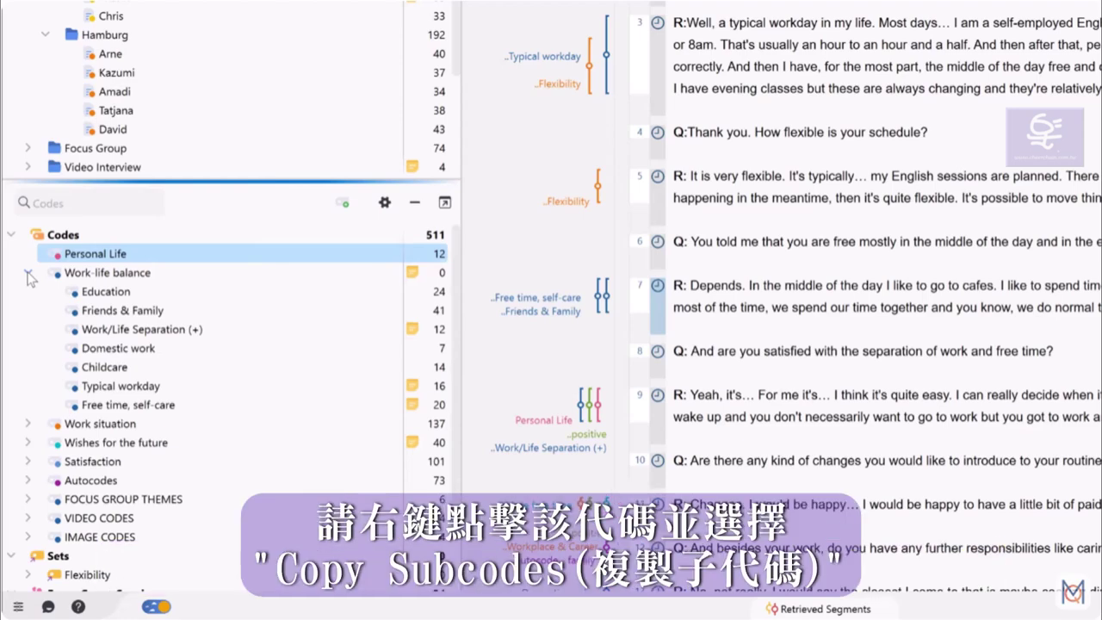
right_click(98, 274)
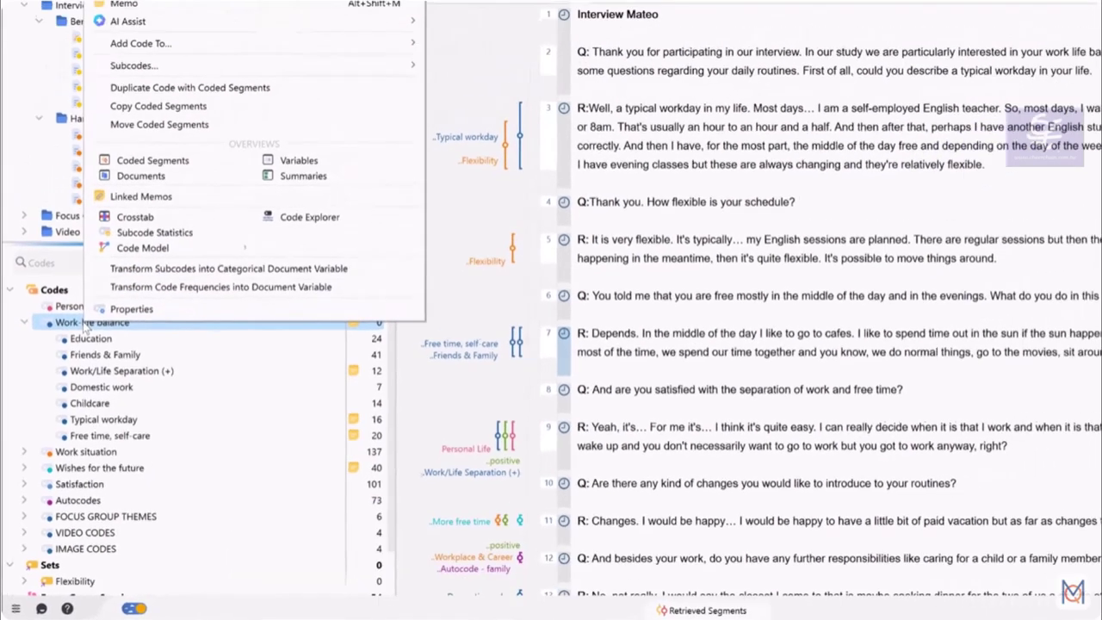
mouse_move(220, 64)
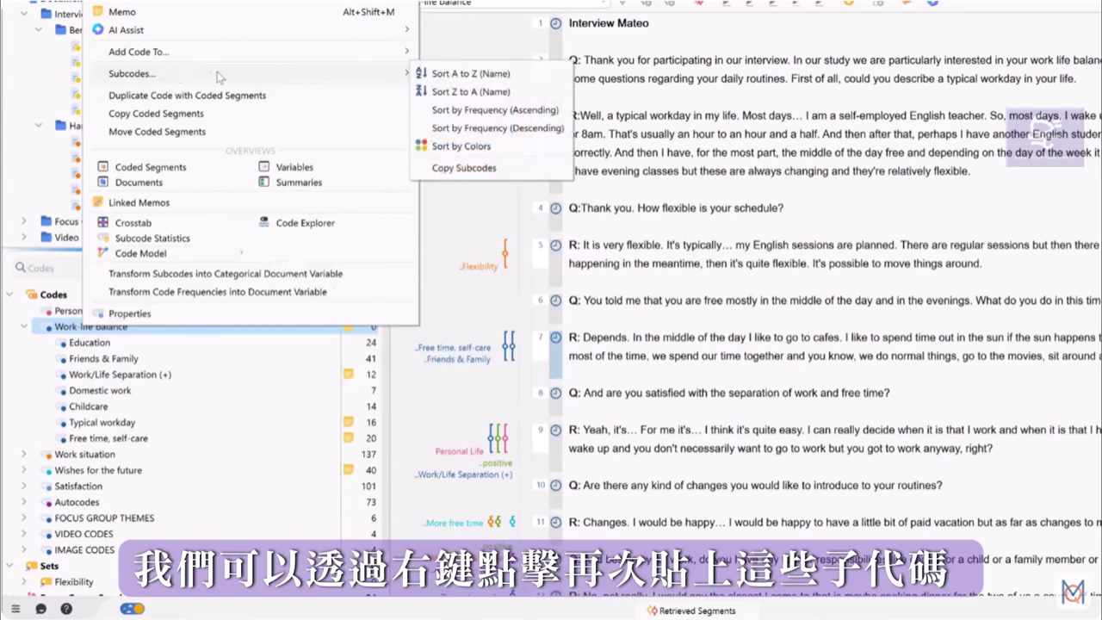
click(508, 168)
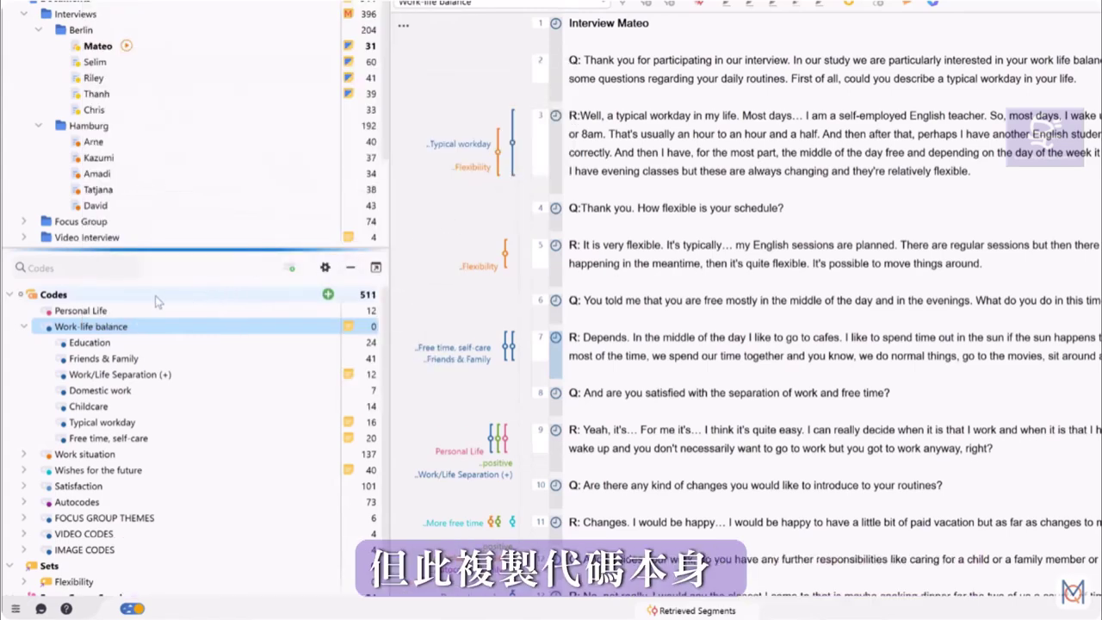
right_click(114, 310)
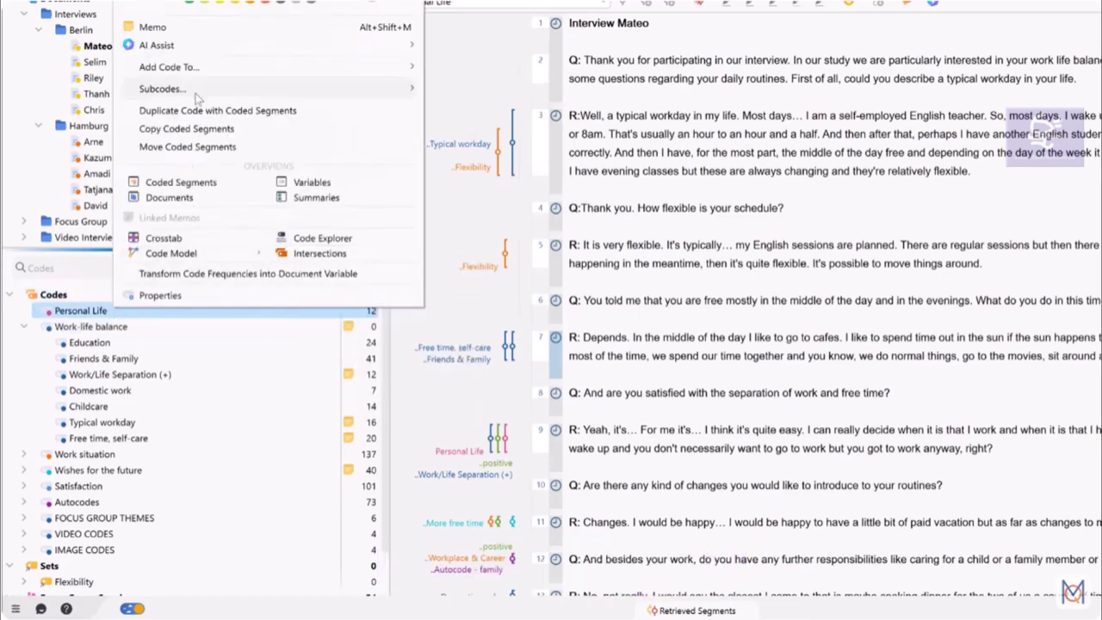
mouse_move(405, 89)
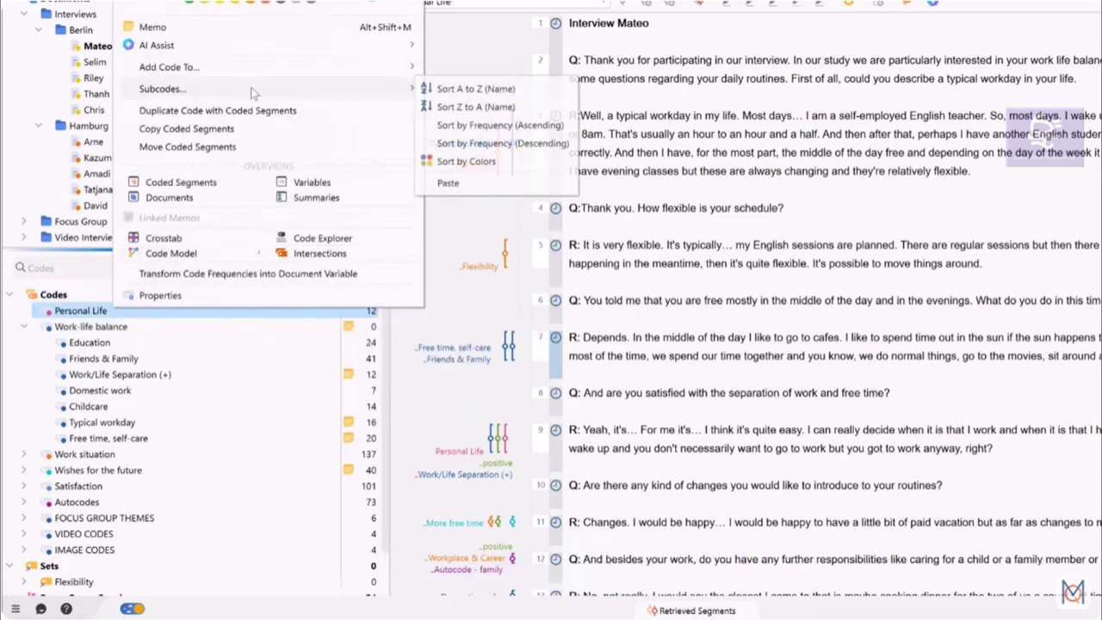
click(466, 184)
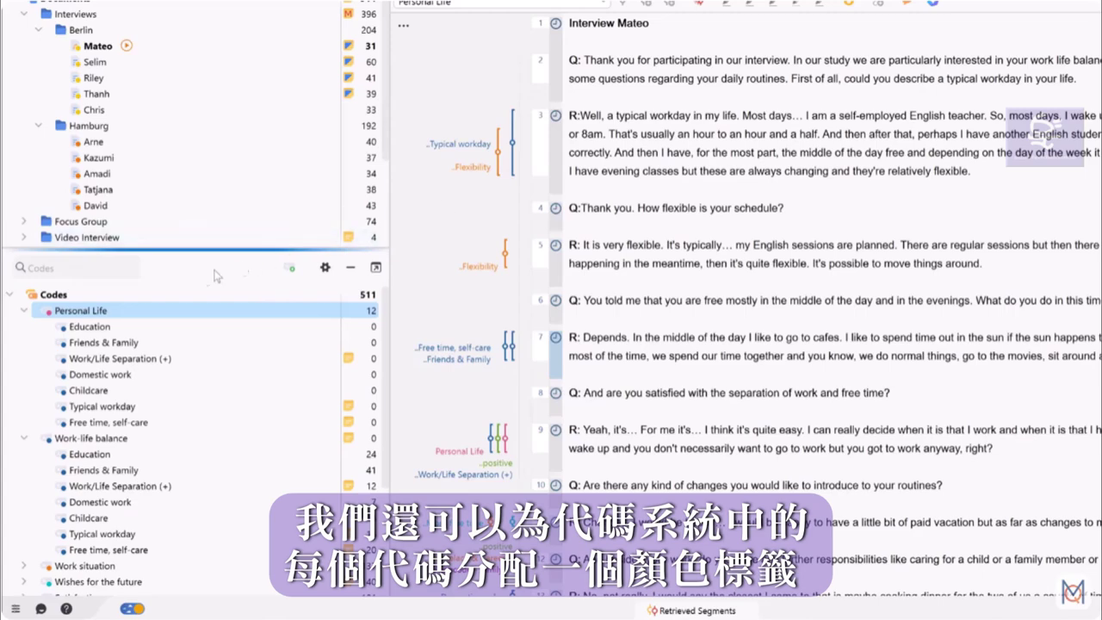
Give Personal Life a custom teal colour and apply it to its subcodes too.
right_click(103, 311)
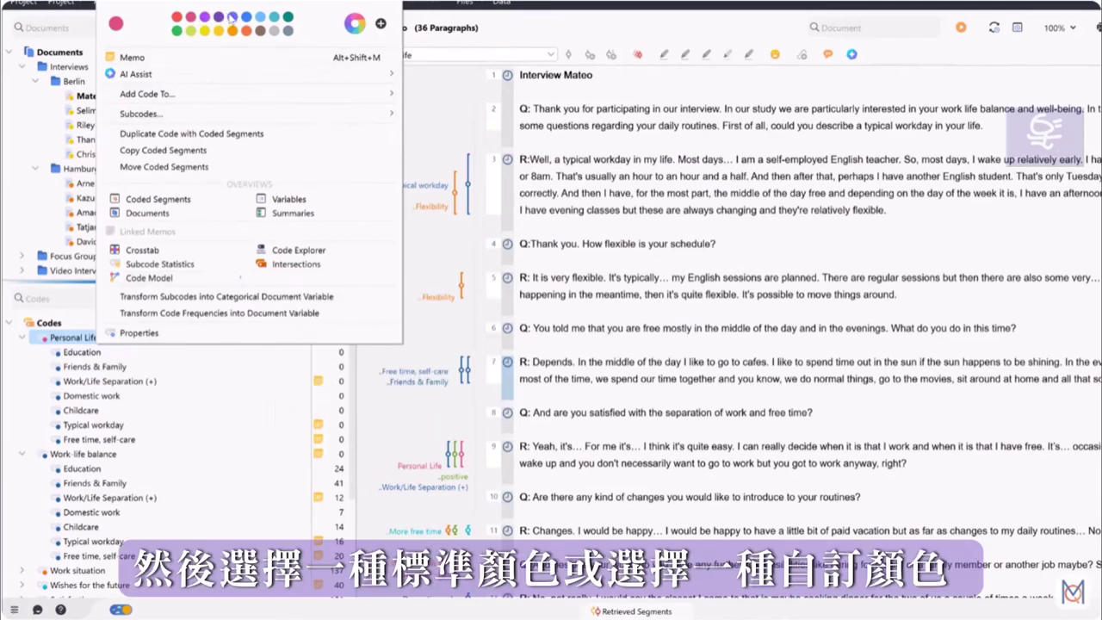
click(355, 24)
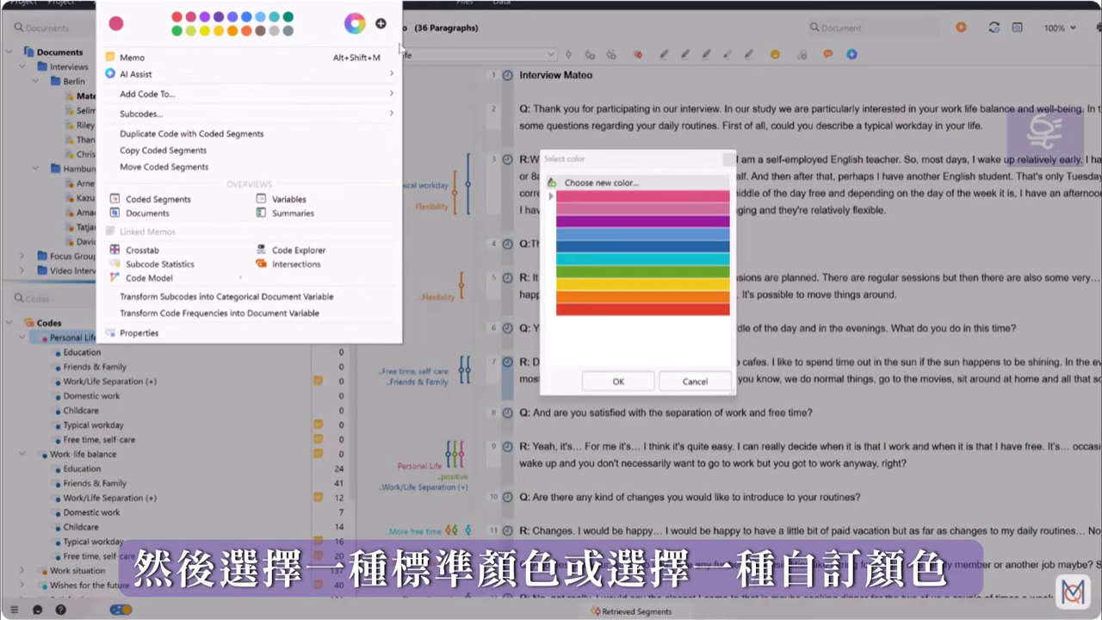
click(595, 182)
drag(640, 187, 708, 231)
click(682, 407)
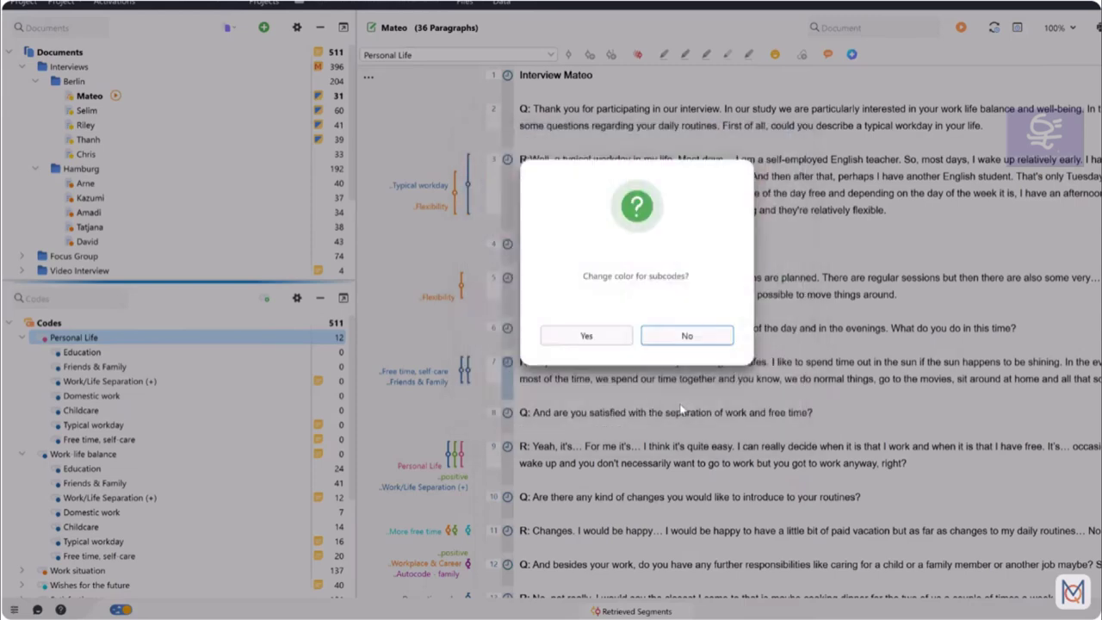
click(603, 336)
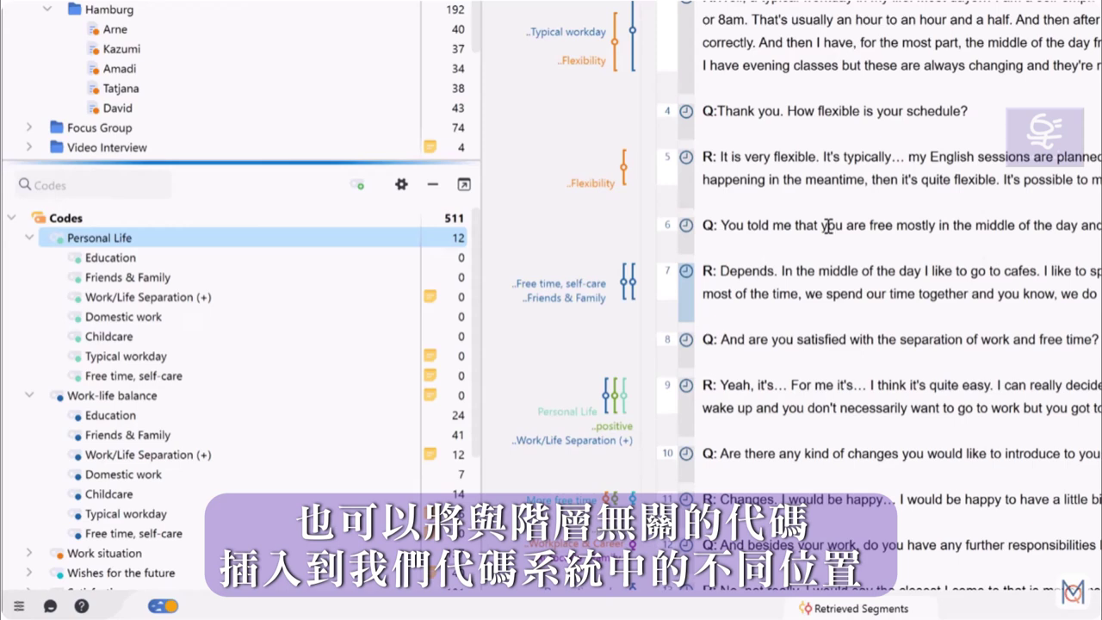
Collect Flexibility and related Work situation subcodes and insert them under Personal Life.
scroll(95, 360, down, 3)
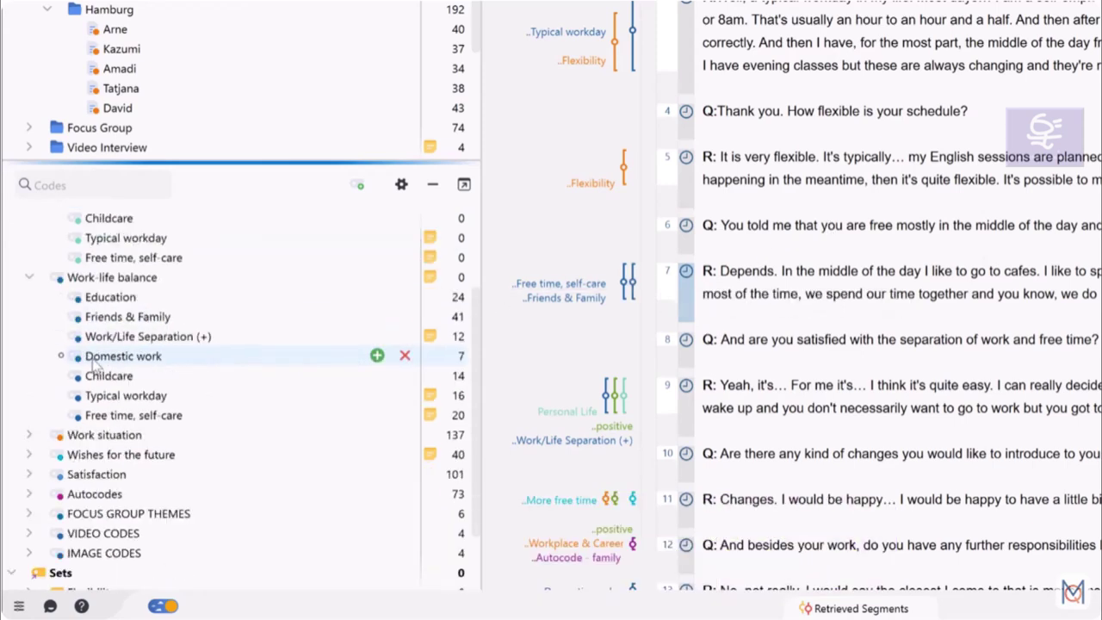
click(29, 435)
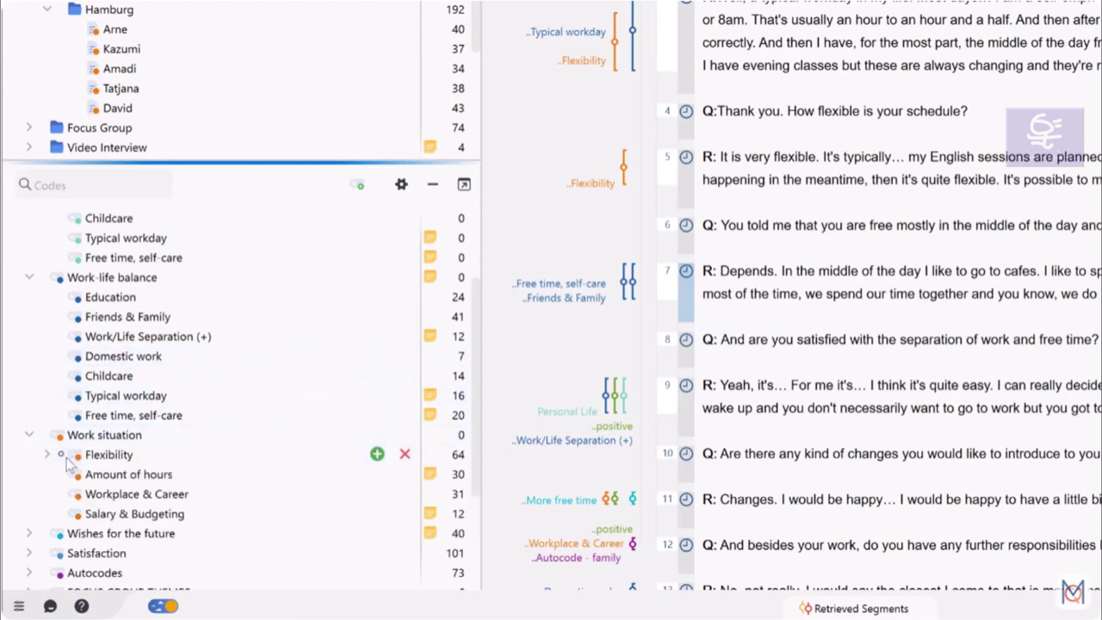
click(67, 457)
scroll(66, 517, up, 3)
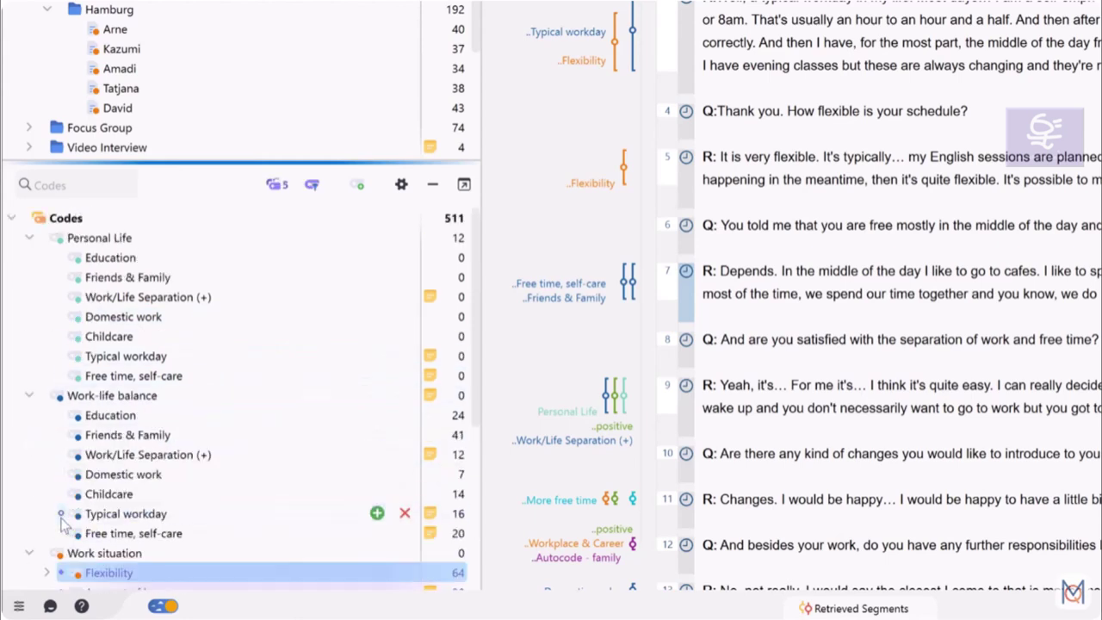
right_click(97, 244)
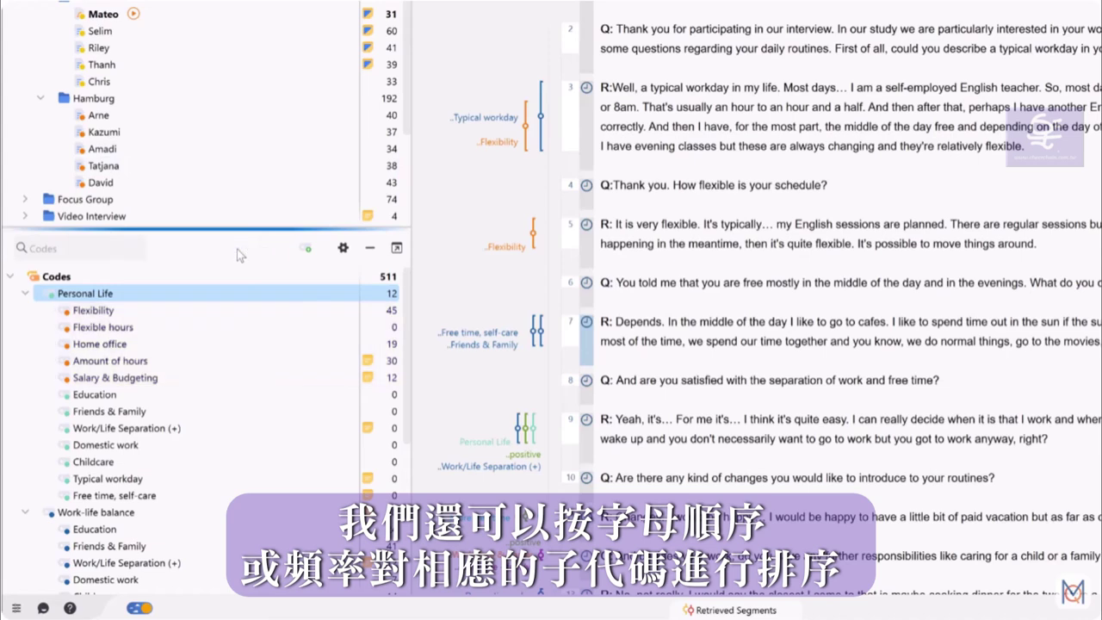
Sort Personal Life's subcodes by frequency descending, with Flexibility (45) first.
right_click(202, 294)
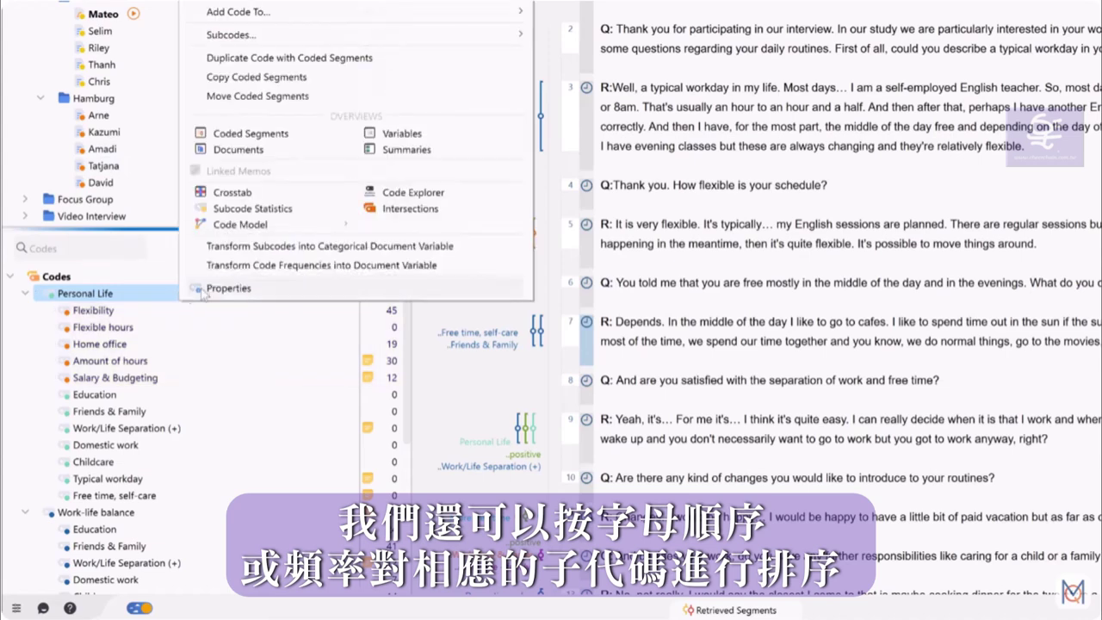
mouse_move(325, 36)
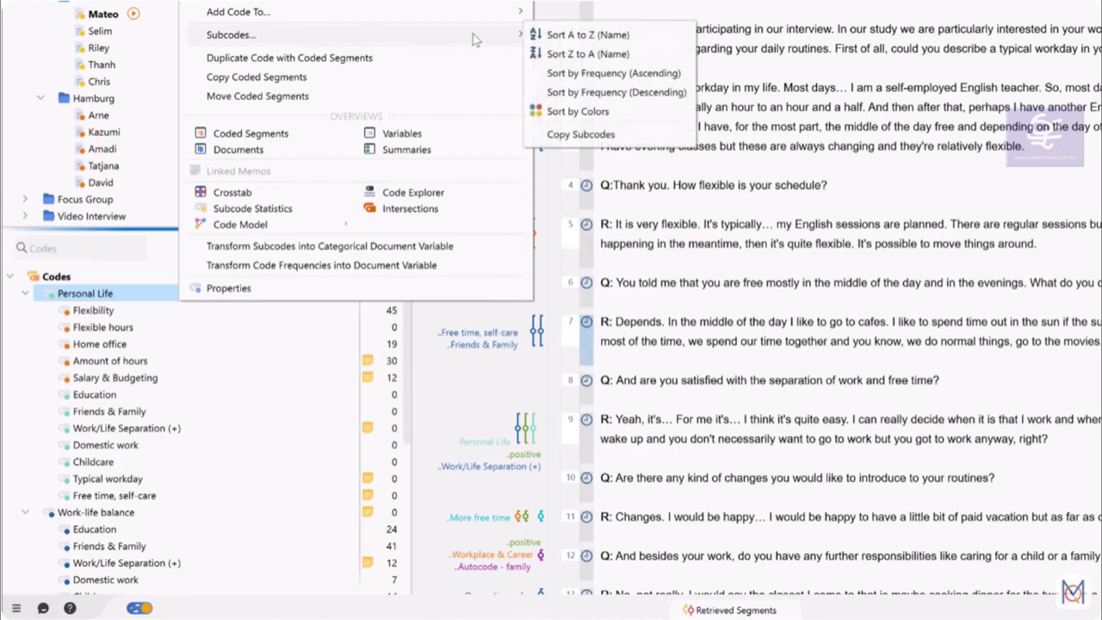
click(640, 92)
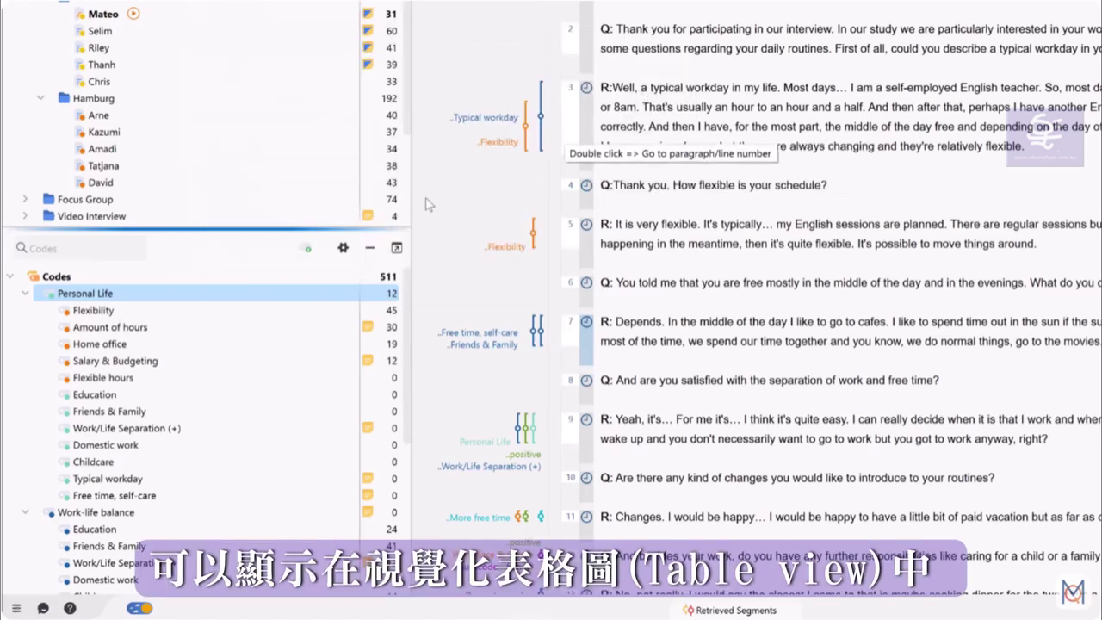
click(344, 248)
Turn on Table view and filter the Cod. seg. column to greater than 0.
click(350, 303)
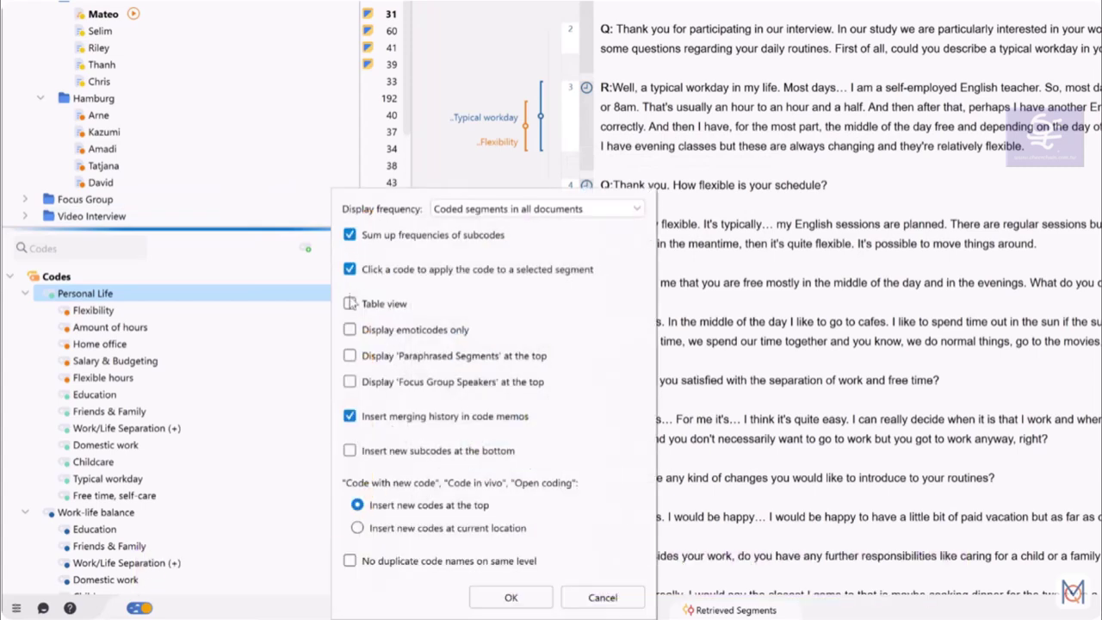
click(510, 597)
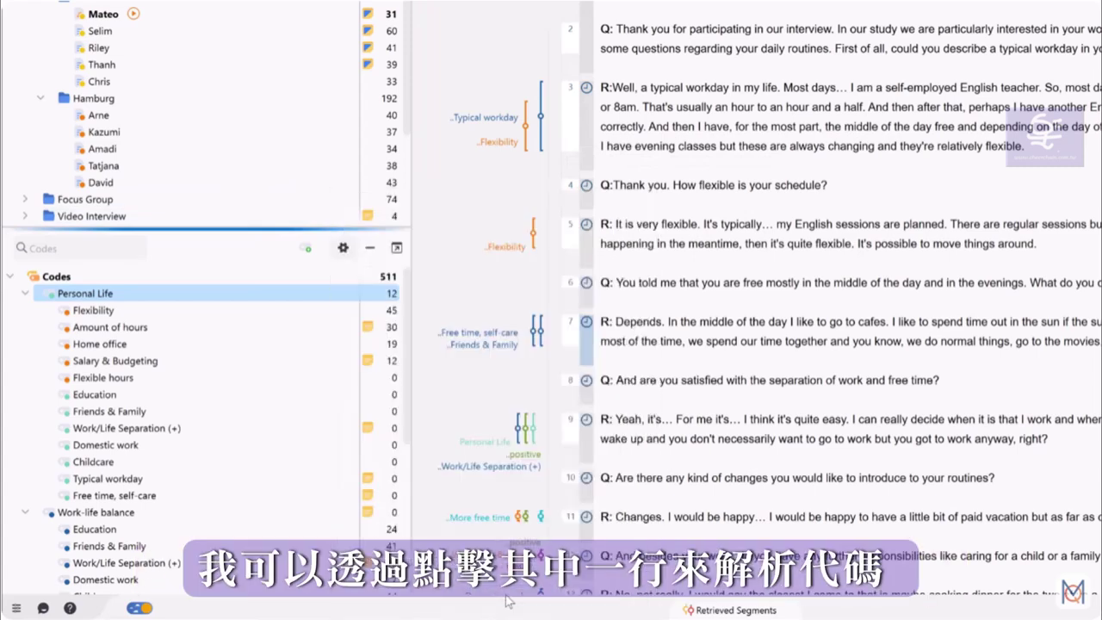
scroll(215, 431, up, 10)
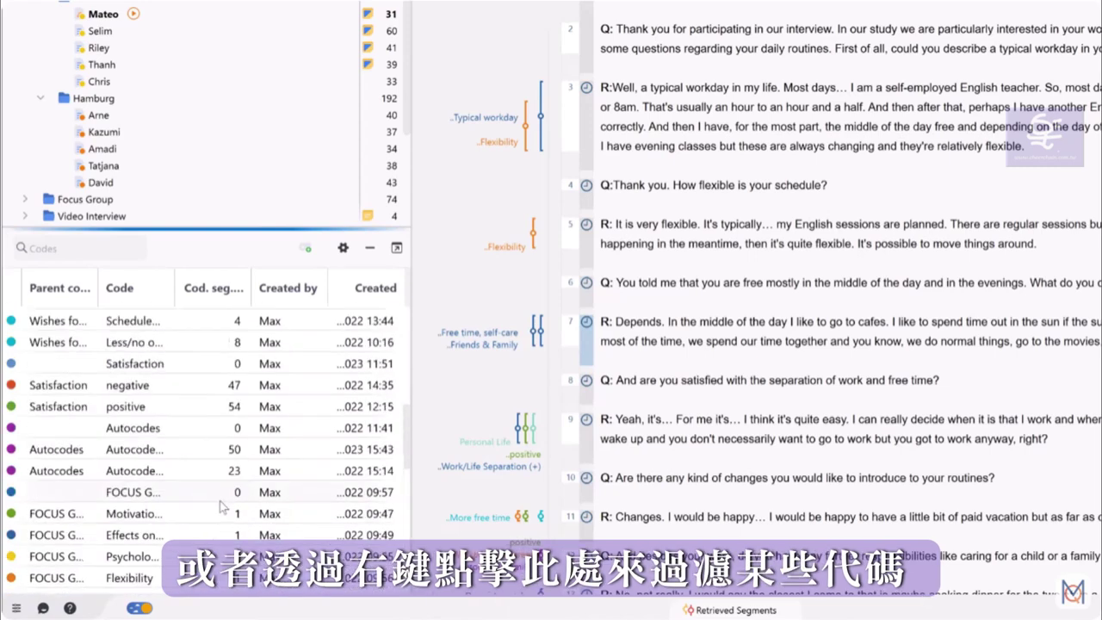
right_click(207, 310)
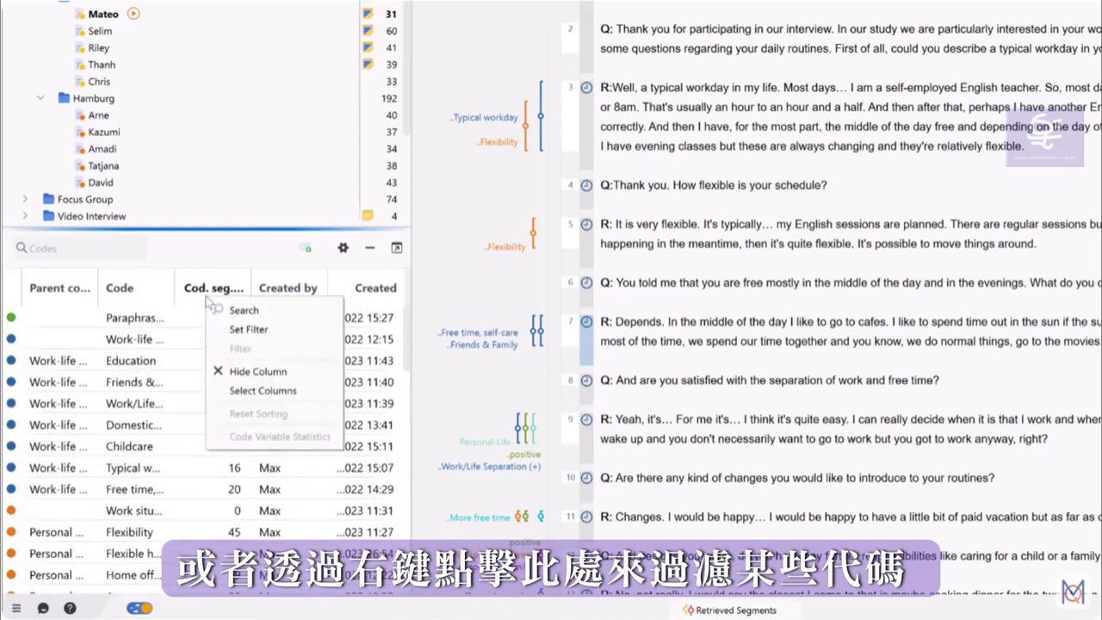
click(239, 327)
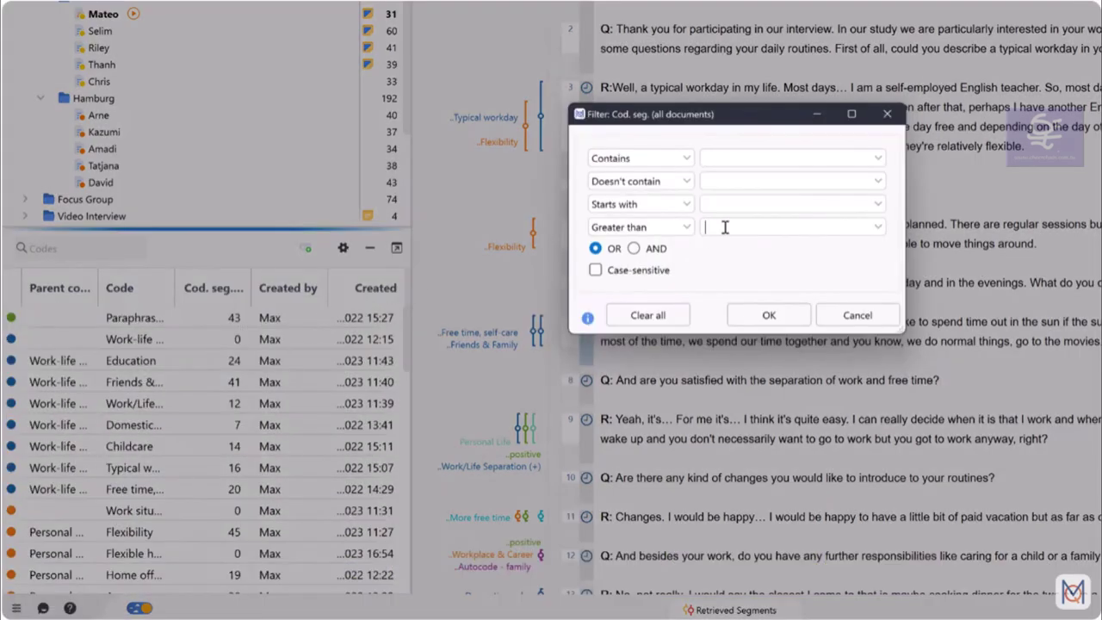
click(767, 312)
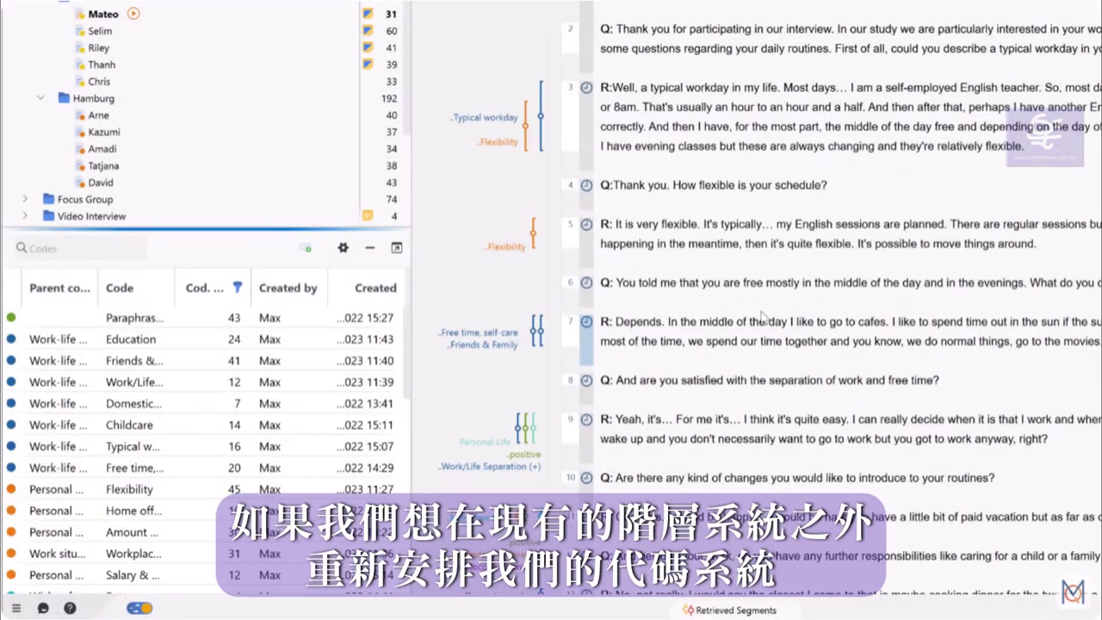
click(343, 248)
Uncheck Table view in the Codes panel settings to restore the tree layout.
click(351, 303)
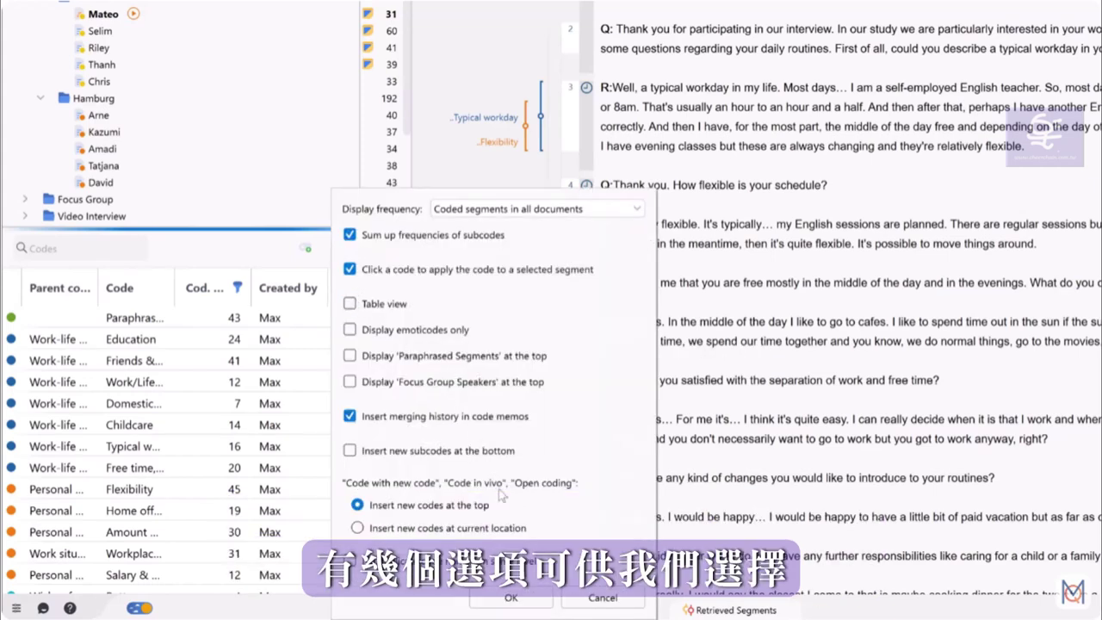
click(501, 597)
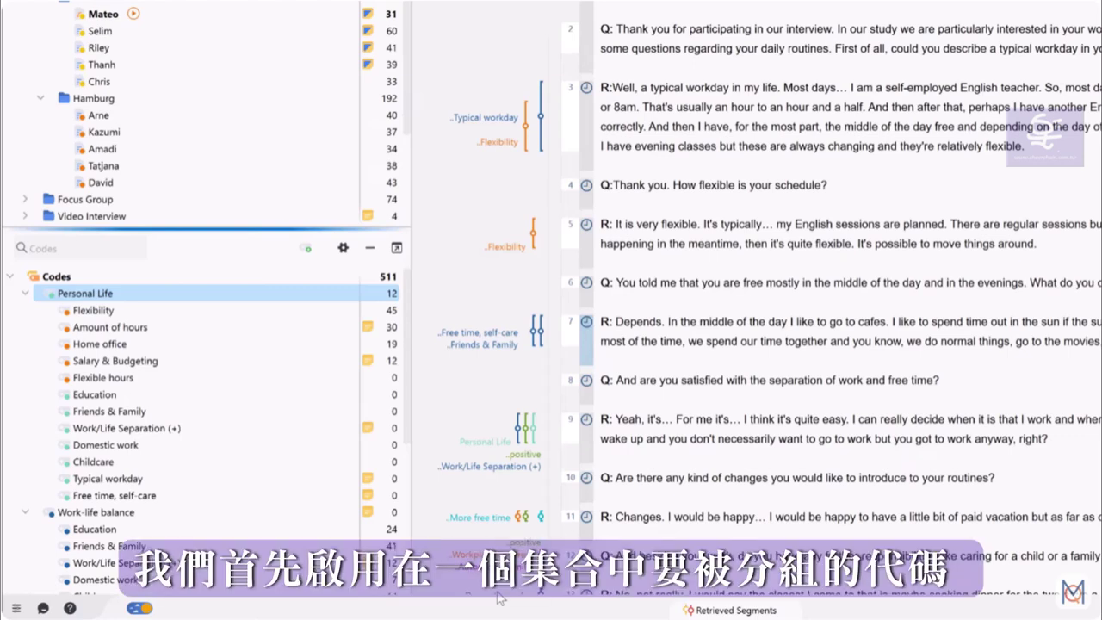
Activate Education, Friends & Family and Free time, self-care, and make a new set from them.
click(53, 399)
click(53, 412)
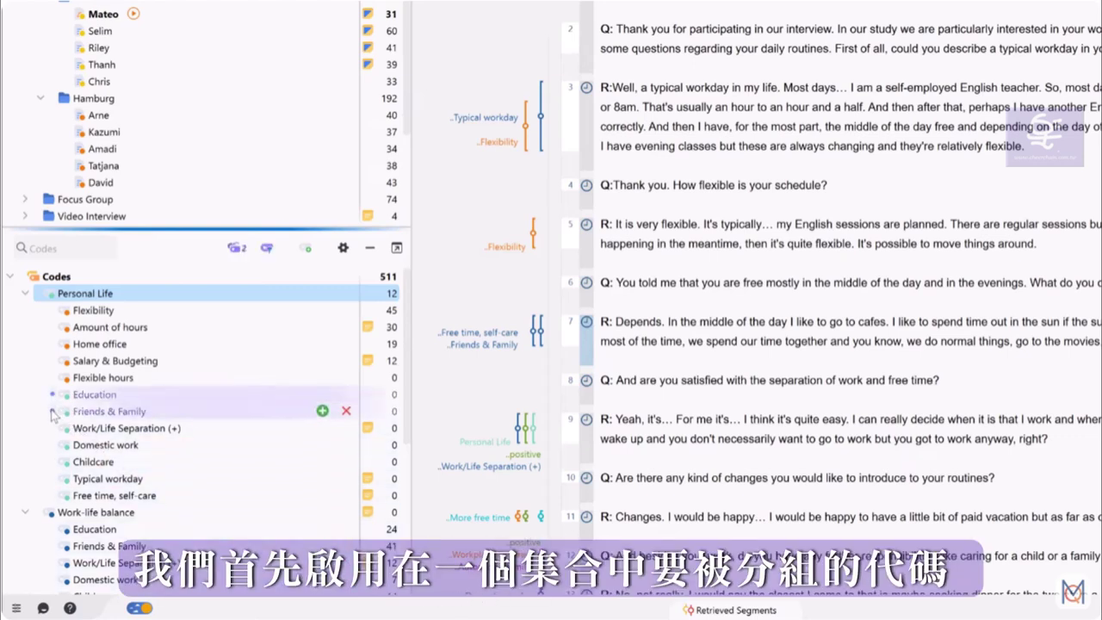
click(53, 495)
scroll(53, 498, down, 5)
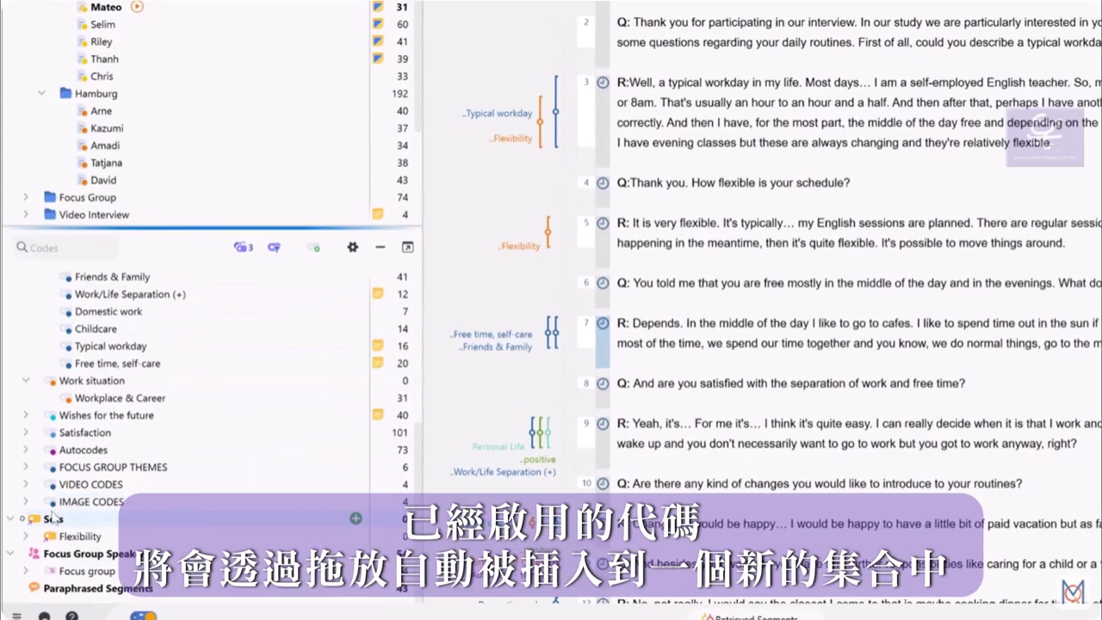
right_click(52, 517)
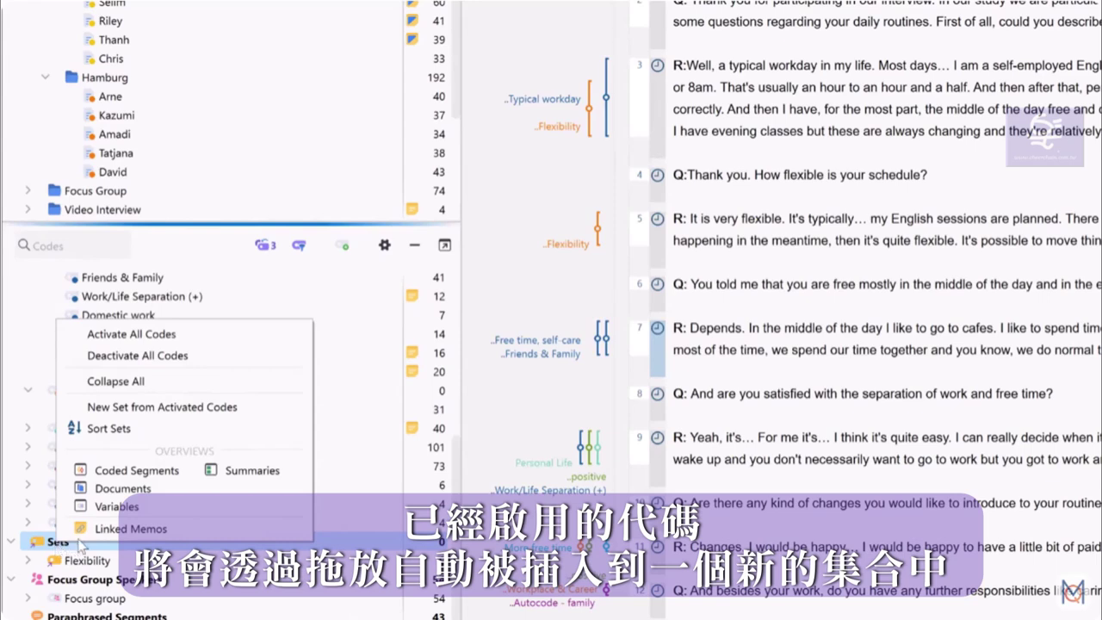
click(162, 407)
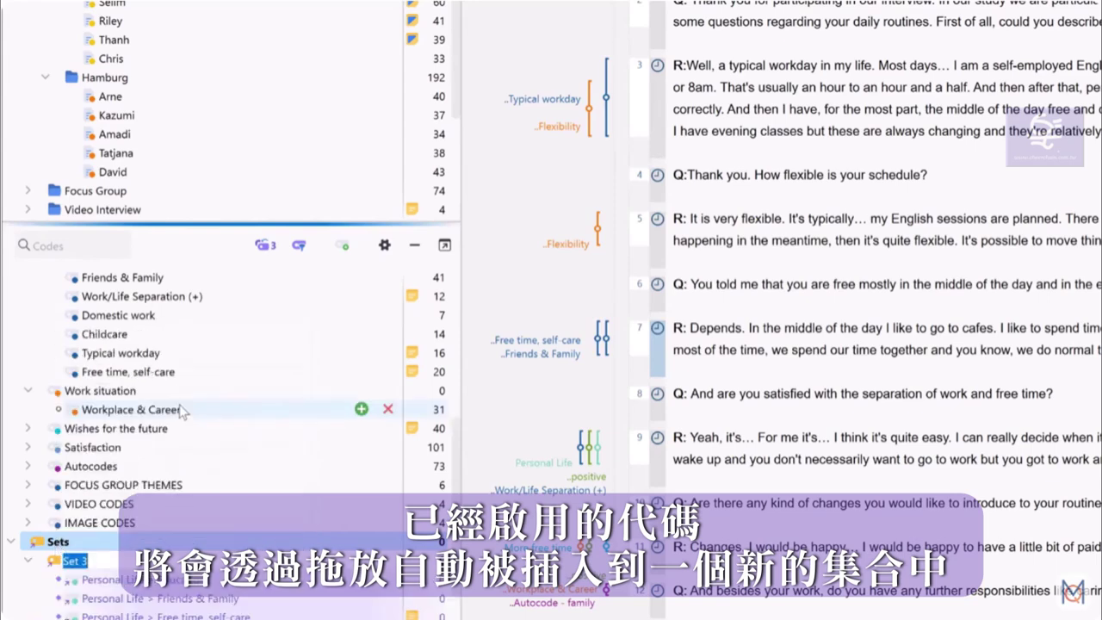
Add Childcare to Set 3 and activate all codes in Set 3.
drag(108, 334, 131, 573)
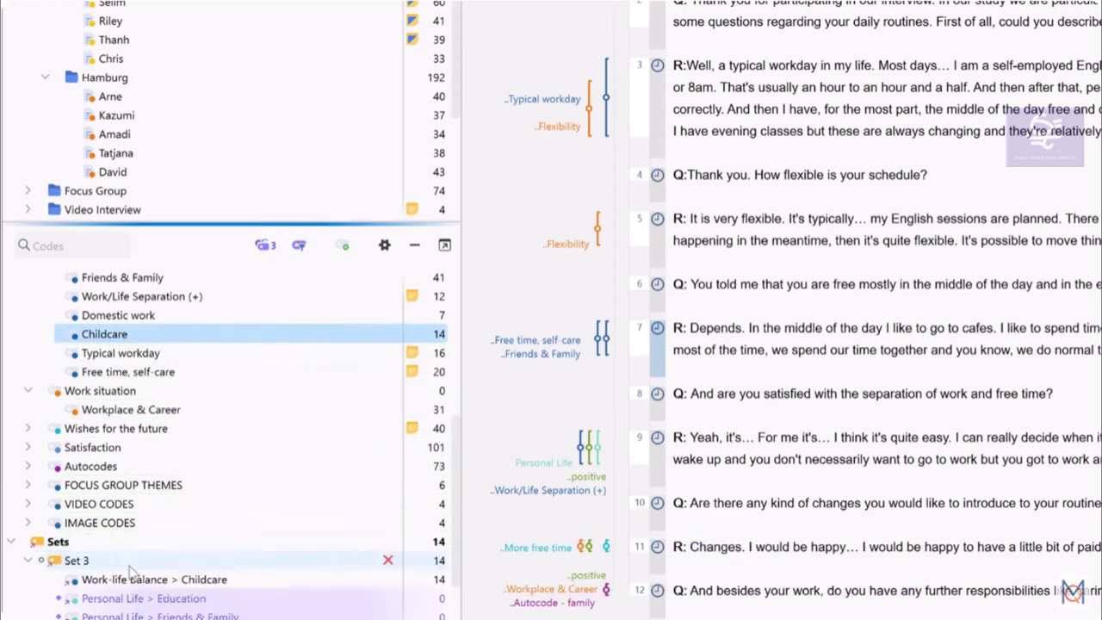
scroll(131, 573, down, 3)
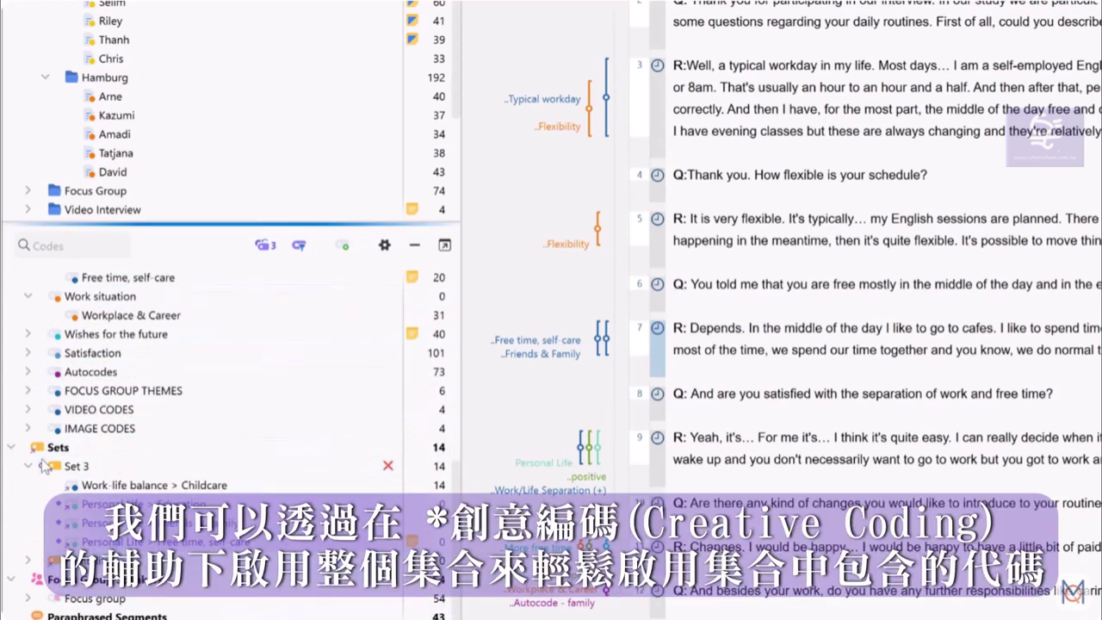
click(41, 466)
click(42, 466)
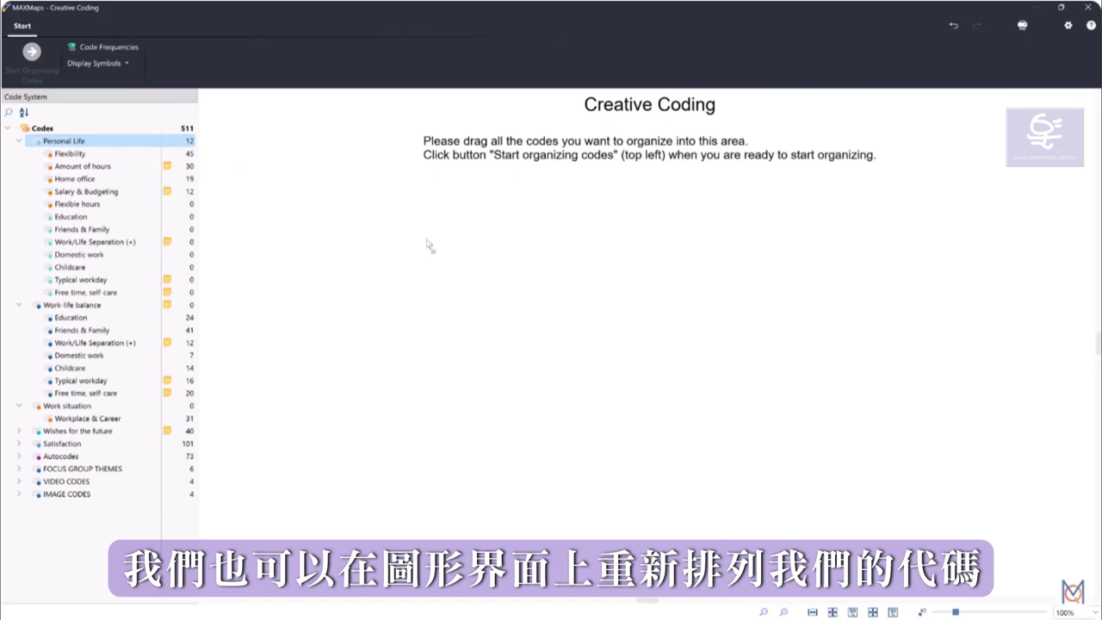
Drop Personal Life and its subcodes on the canvas, shift Free time, self-care right, and add Education.
drag(428, 245, 429, 243)
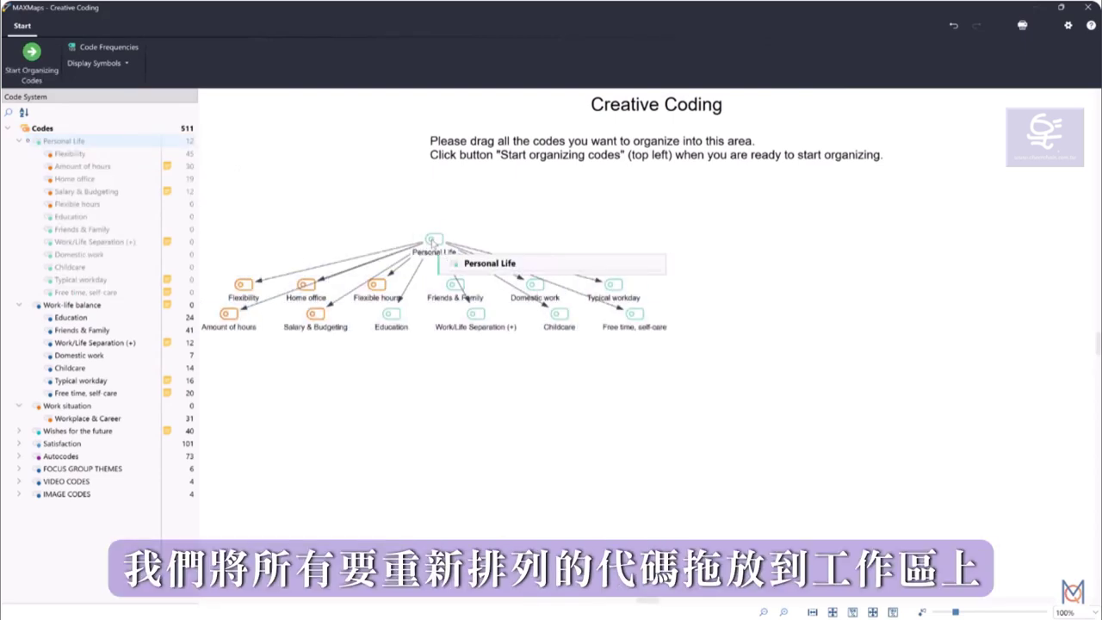
drag(636, 313, 725, 267)
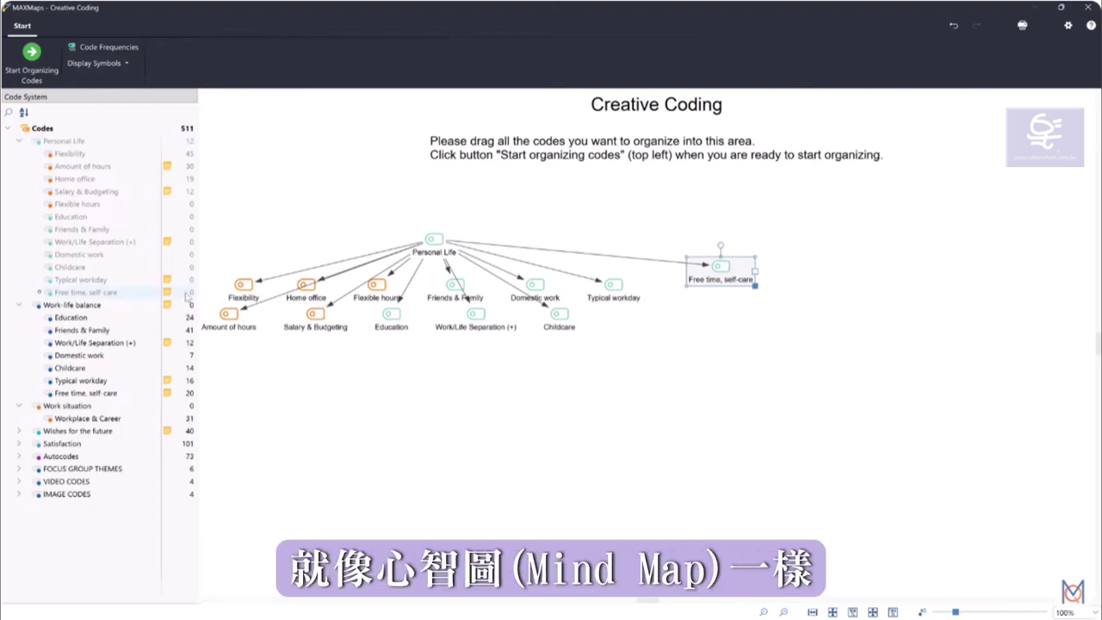
drag(75, 317, 916, 297)
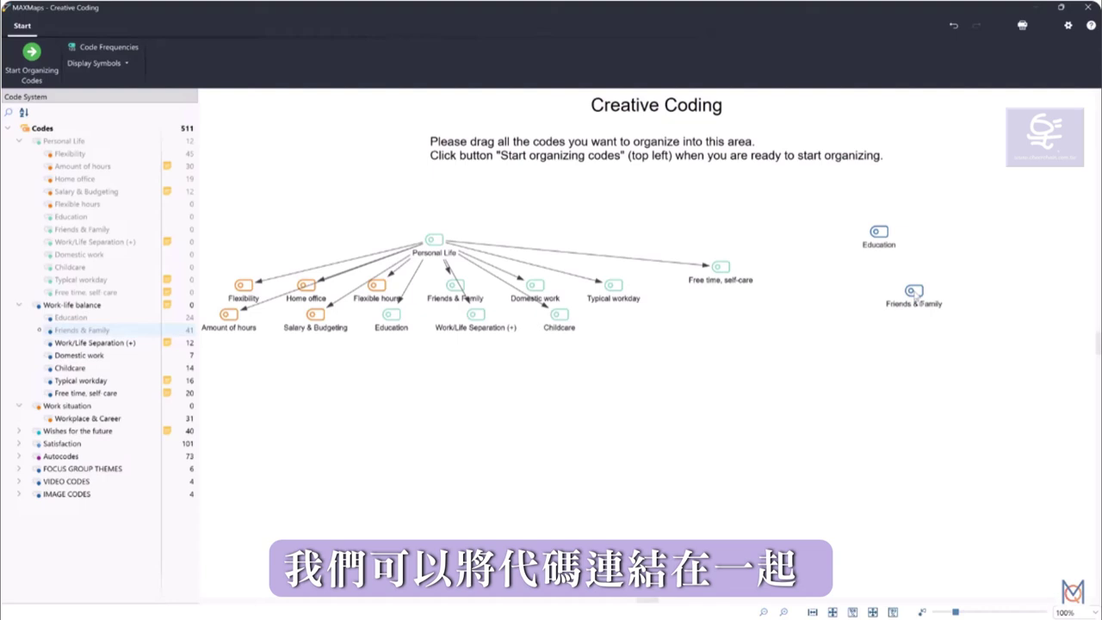
Link Friends & Family and Education as subcodes of Free time, self-care.
click(32, 60)
click(122, 60)
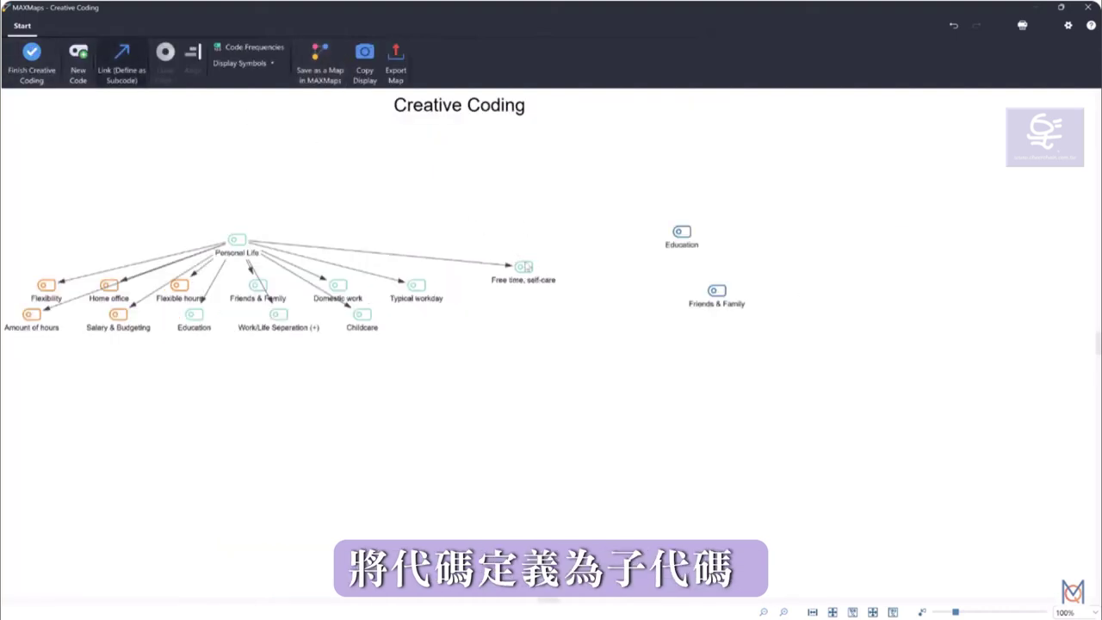
drag(528, 267, 685, 304)
drag(487, 287, 702, 222)
Create a new code 'Health' above Free time, self-care and link it as its subcode.
click(78, 56)
text(Health)
key(Return)
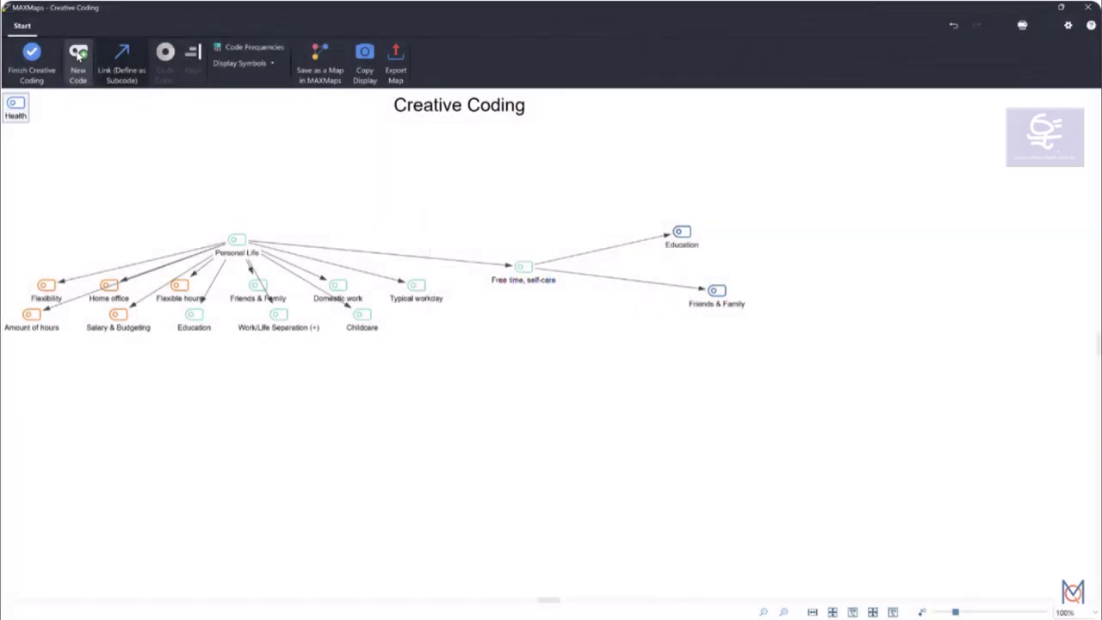
mouse_move(16, 105)
mouse_down()
mouse_move(504, 185)
mouse_move(586, 187)
mouse_up()
click(124, 57)
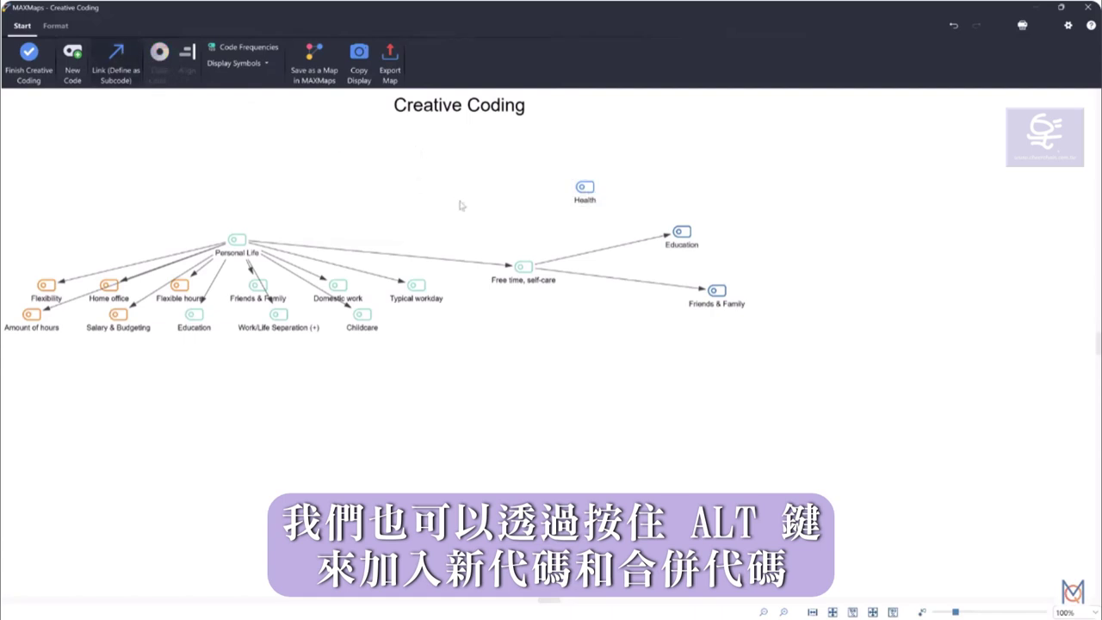
click(521, 263)
click(575, 203)
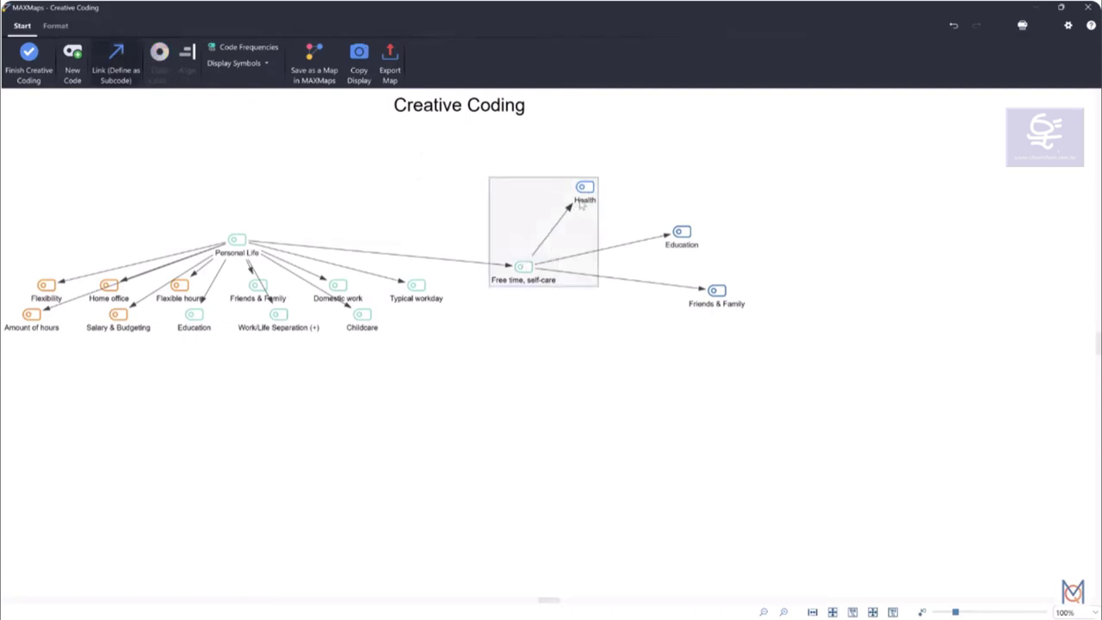
Delete the link from Personal Life so Free time, self-care stands alone.
click(461, 267)
right_click(461, 267)
click(506, 273)
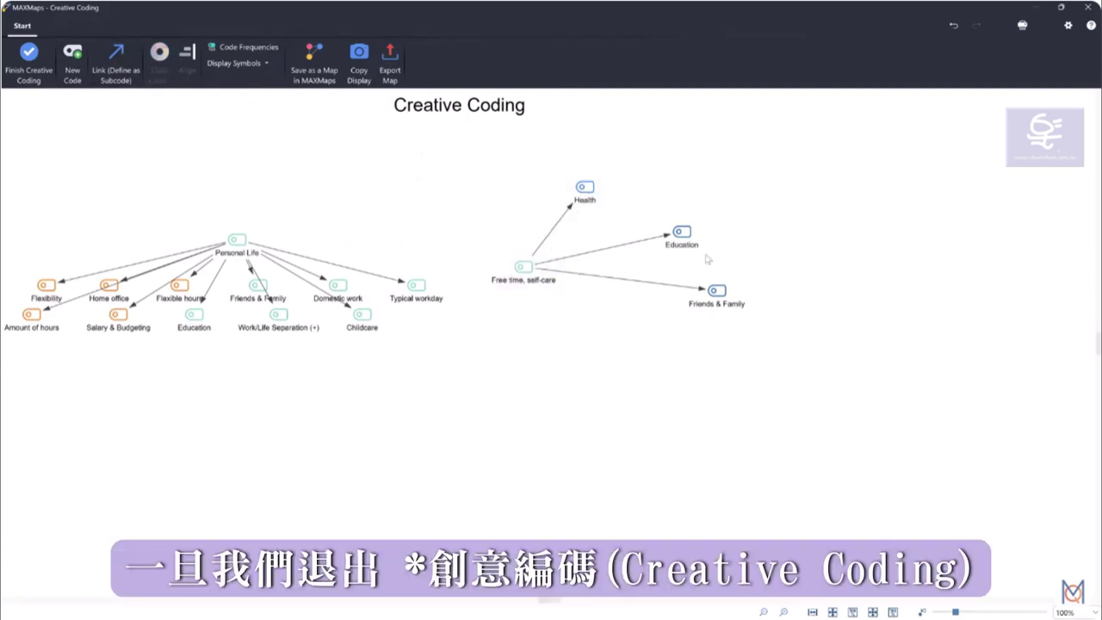
Close Creative Coding and confirm Yes to apply the new code structure.
click(1087, 8)
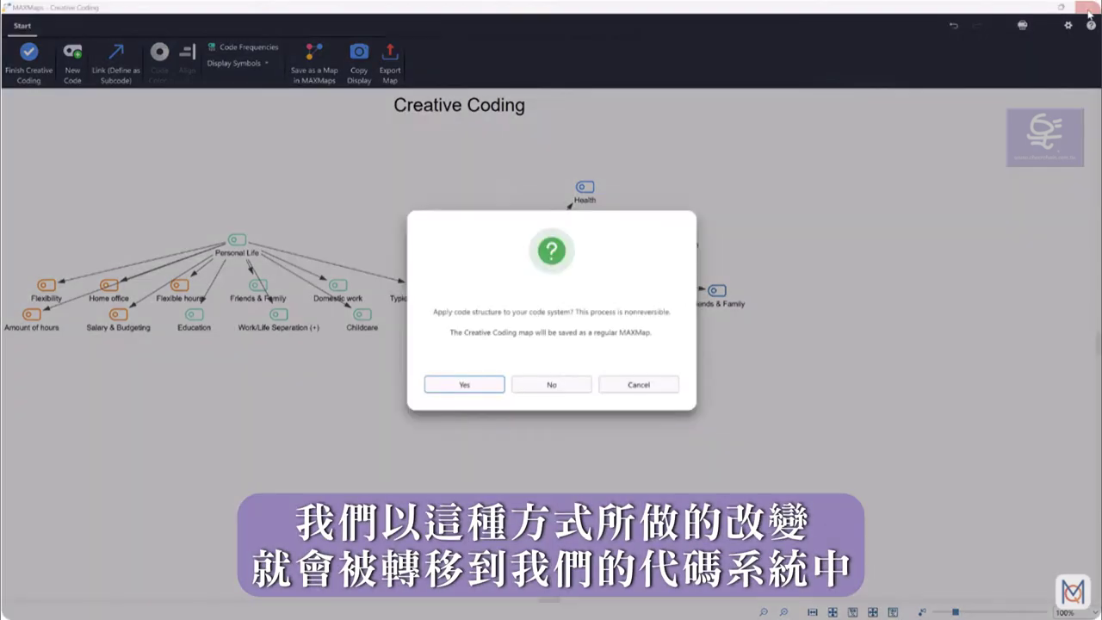
click(488, 382)
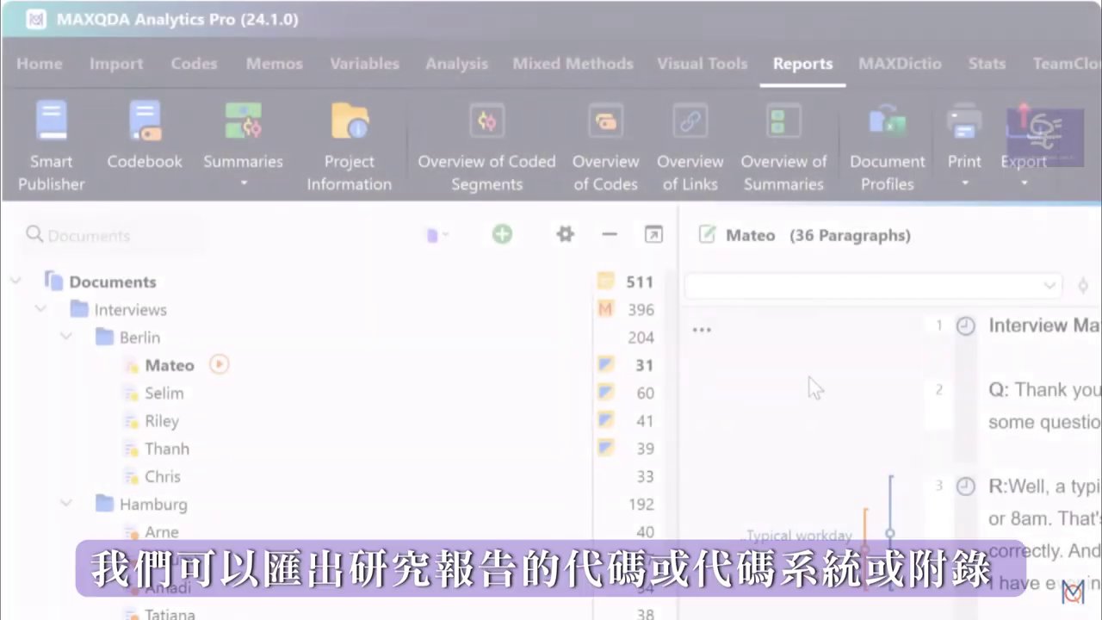
Export a Codebook report with numbered codes and frequencies, saved as Codebook.docx.
click(502, 234)
click(143, 159)
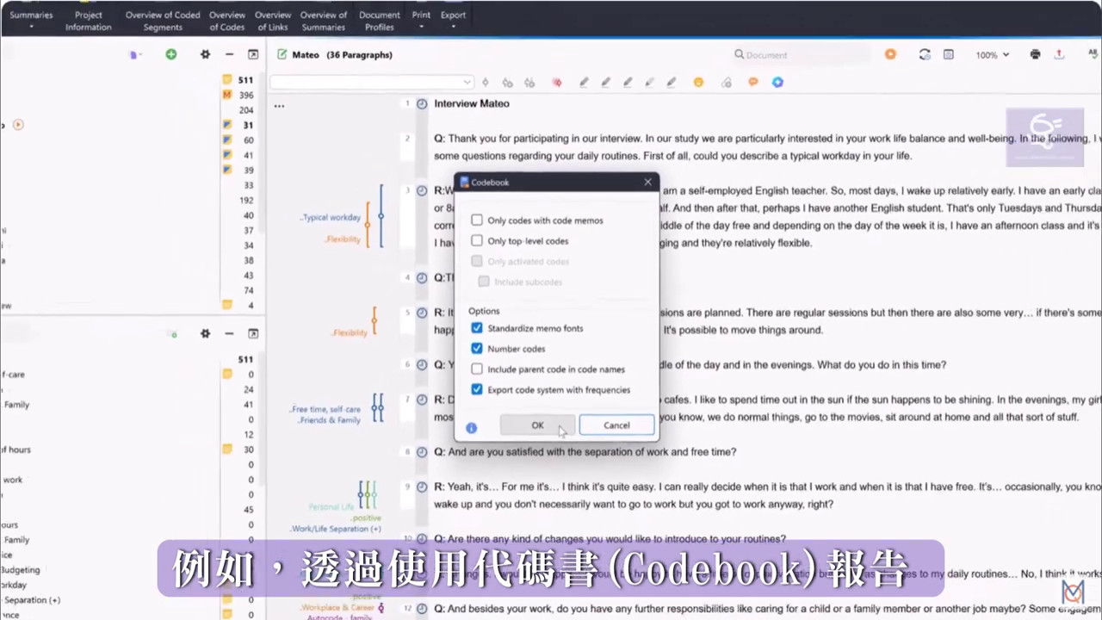
click(540, 434)
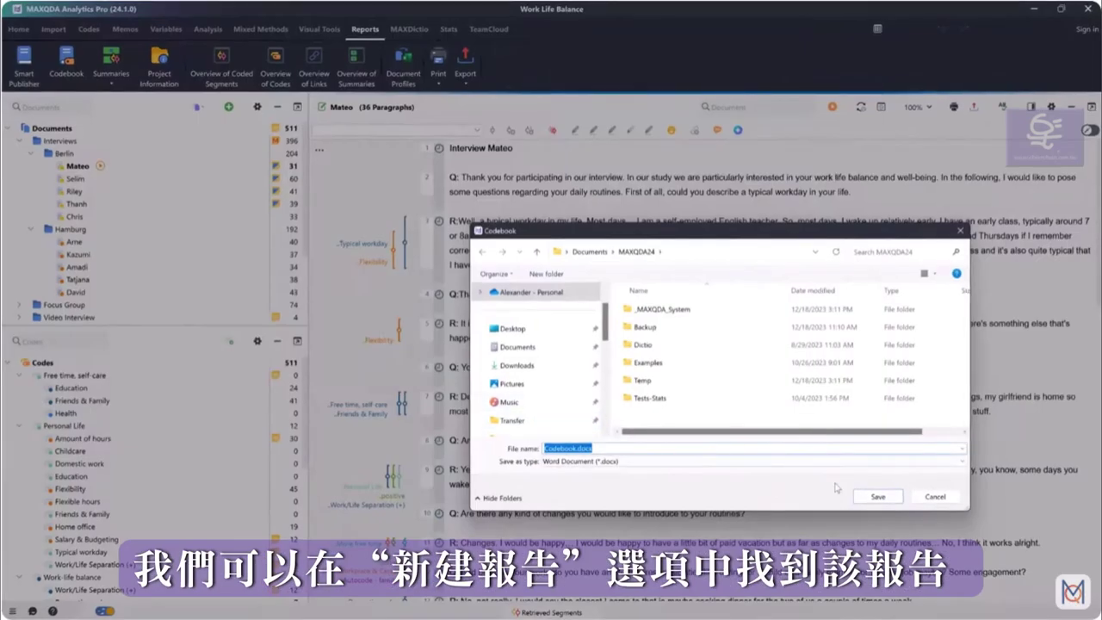
click(874, 497)
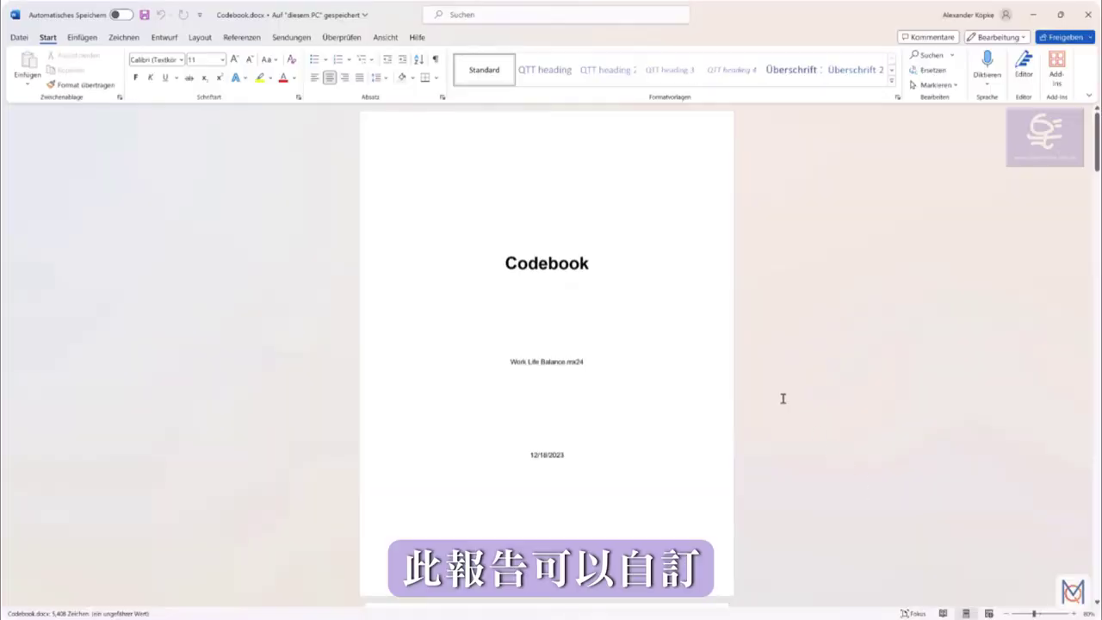
scroll(711, 315, down, 6)
scroll(712, 315, down, 10)
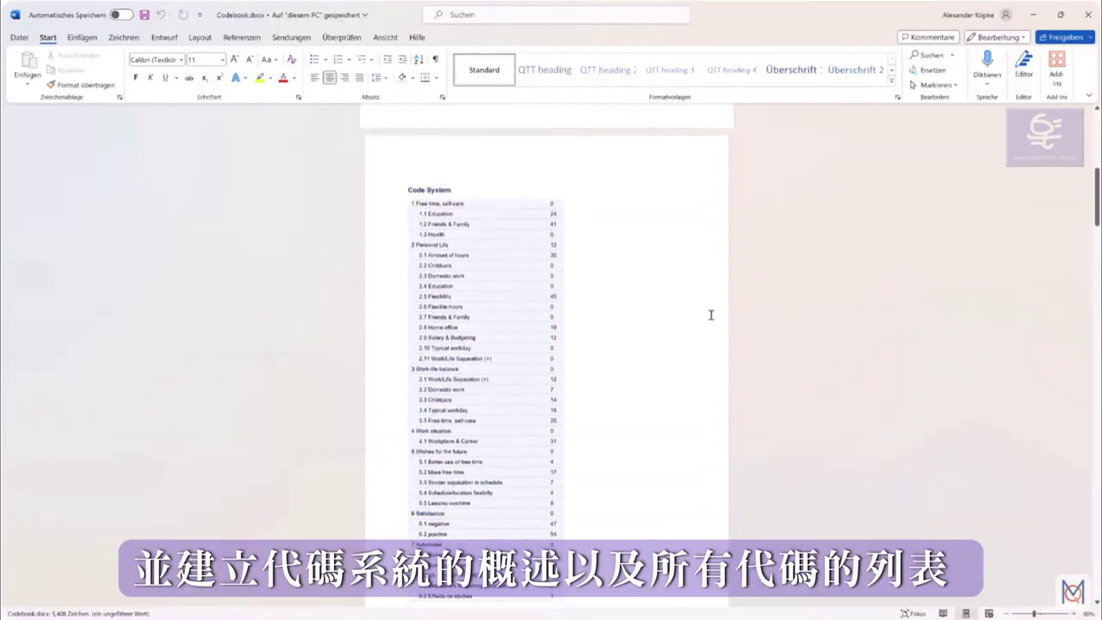
scroll(711, 315, down, 10)
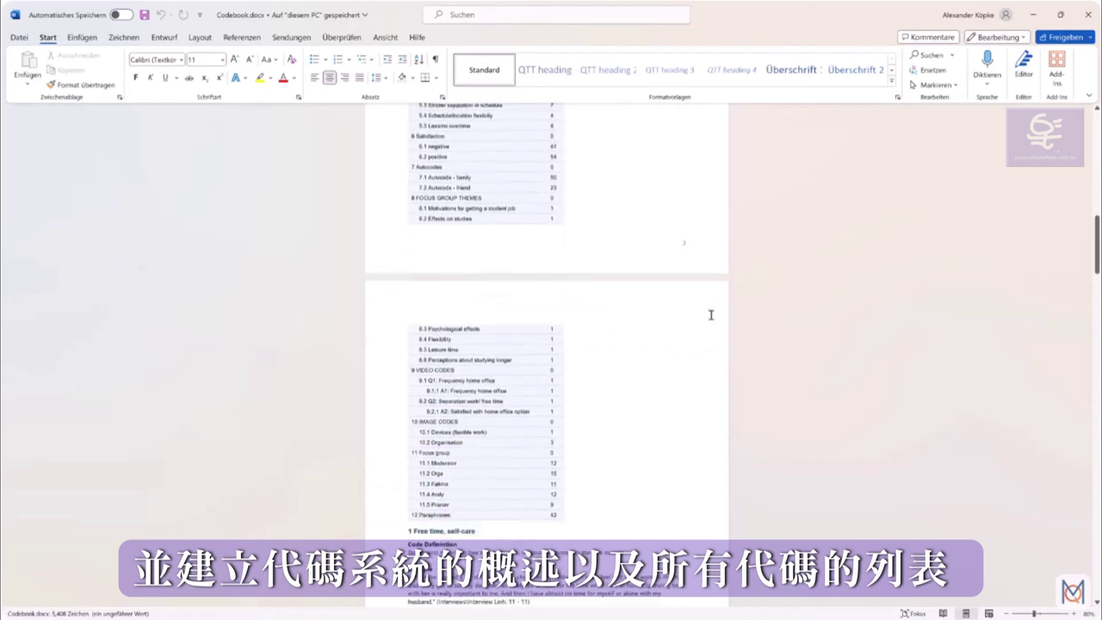
scroll(711, 315, down, 6)
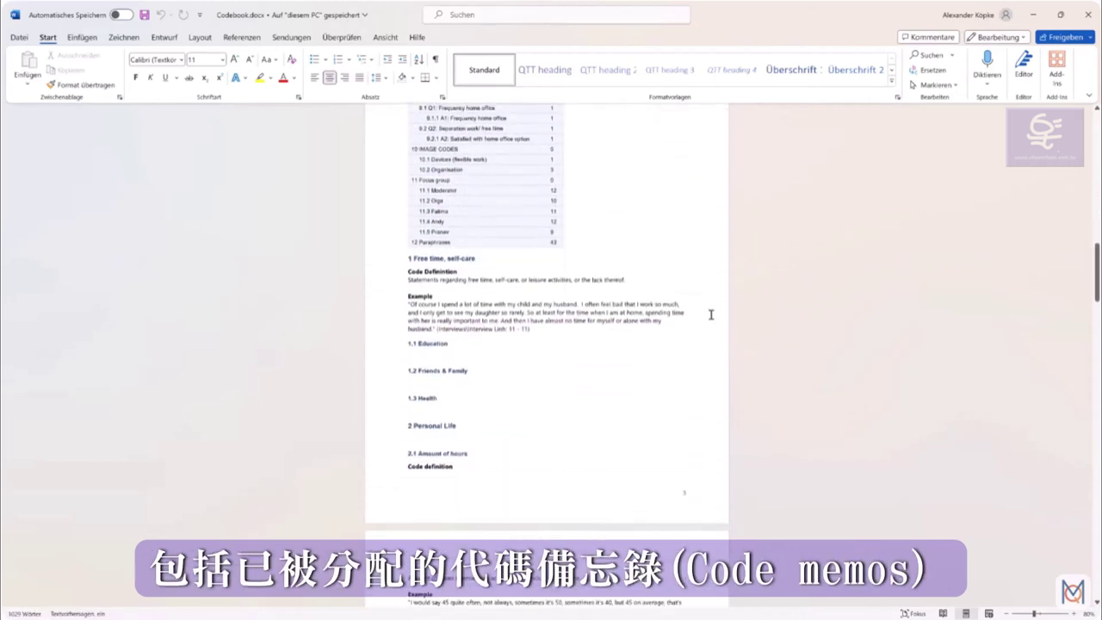
scroll(711, 317, down, 4)
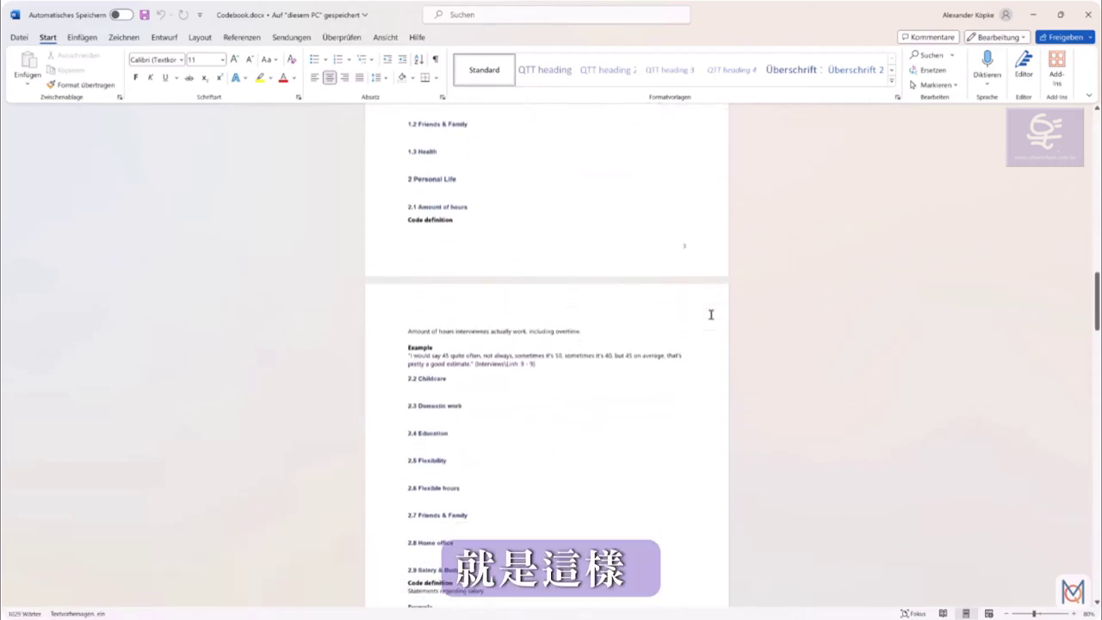